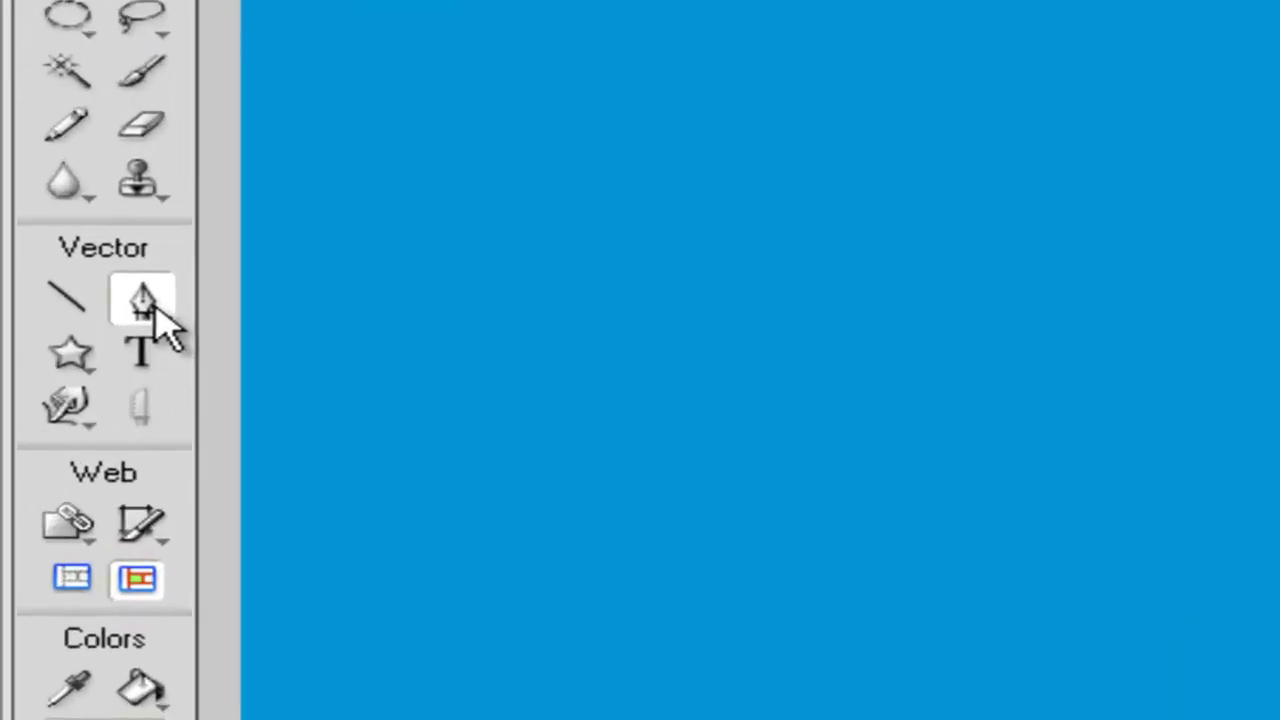
# Step: Draw a small curly white loop with the Vector Path tool near the canvas's middle-left
pyautogui.click(50, 260)
pyautogui.click(262, 440)
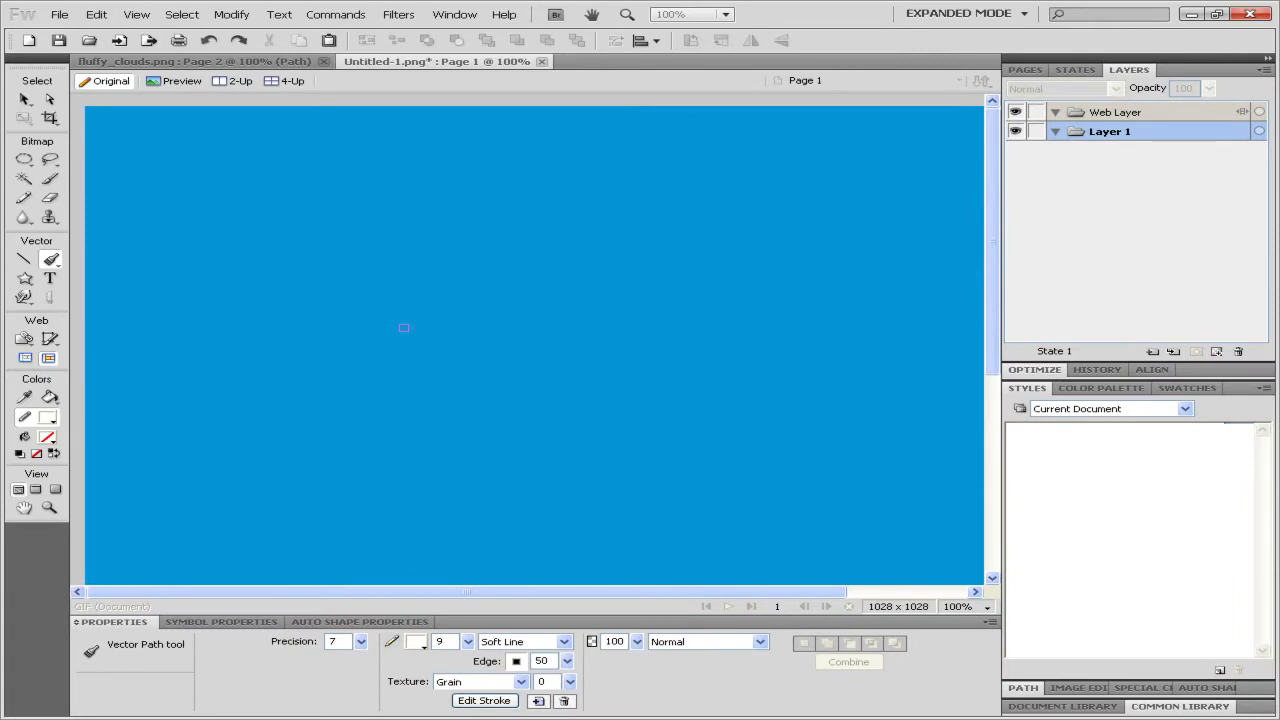
pyautogui.moveTo(418, 293)
pyautogui.mouseDown()
pyautogui.moveTo(500, 312)
pyautogui.moveTo(418, 290)
pyautogui.mouseUp()
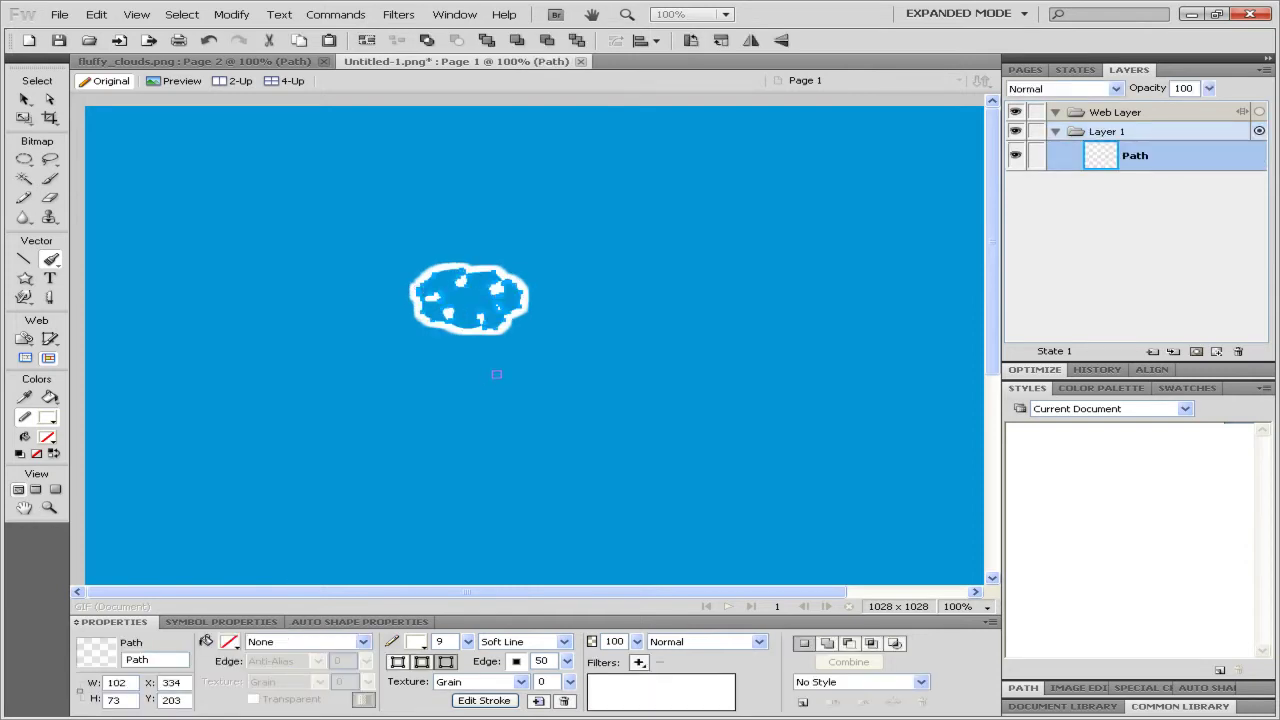
# Step: Change the loop's stroke to the Oil > Splatter brush at size 45
pyautogui.click(566, 642)
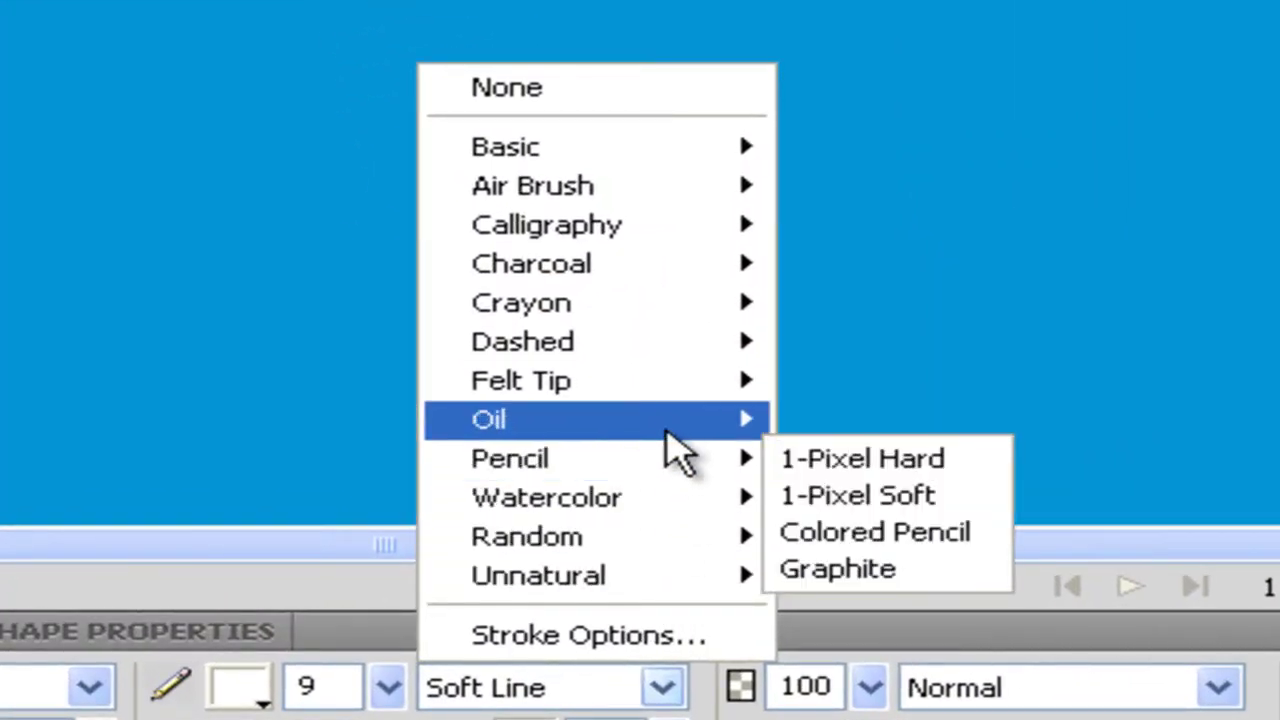
pyautogui.click(875, 486)
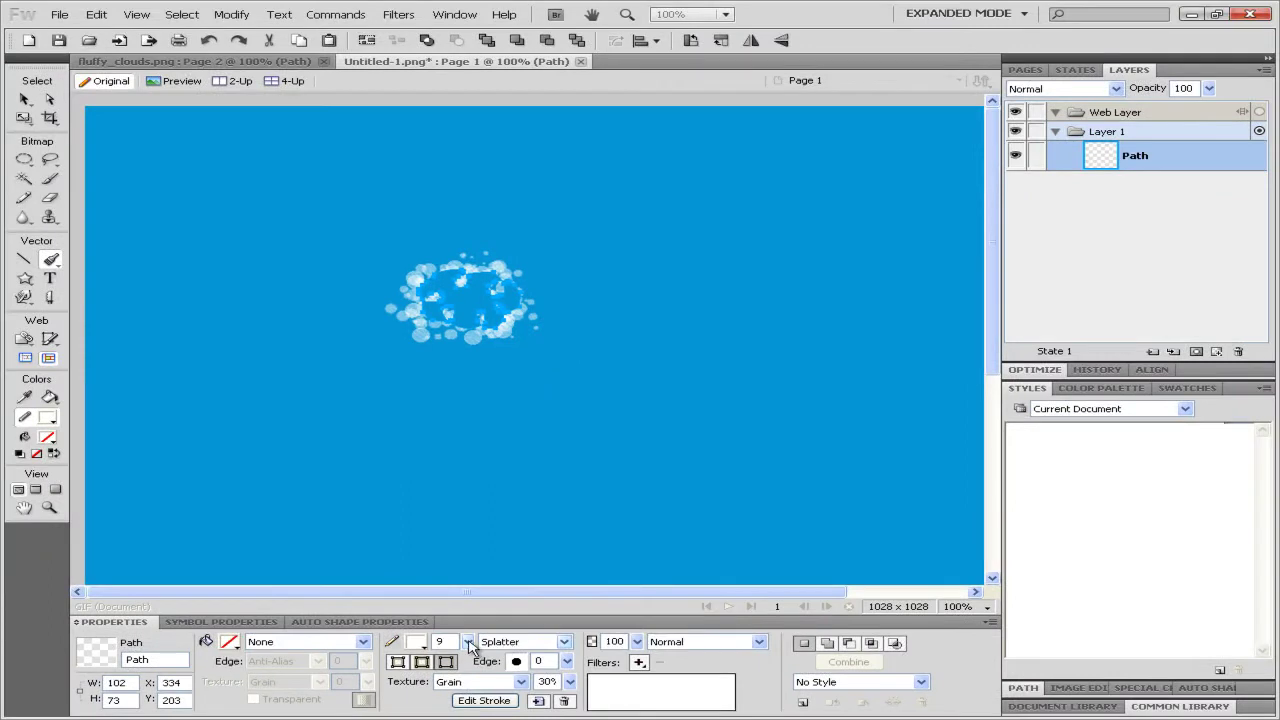
pyautogui.moveTo(470, 646); pyautogui.dragTo(476, 617)
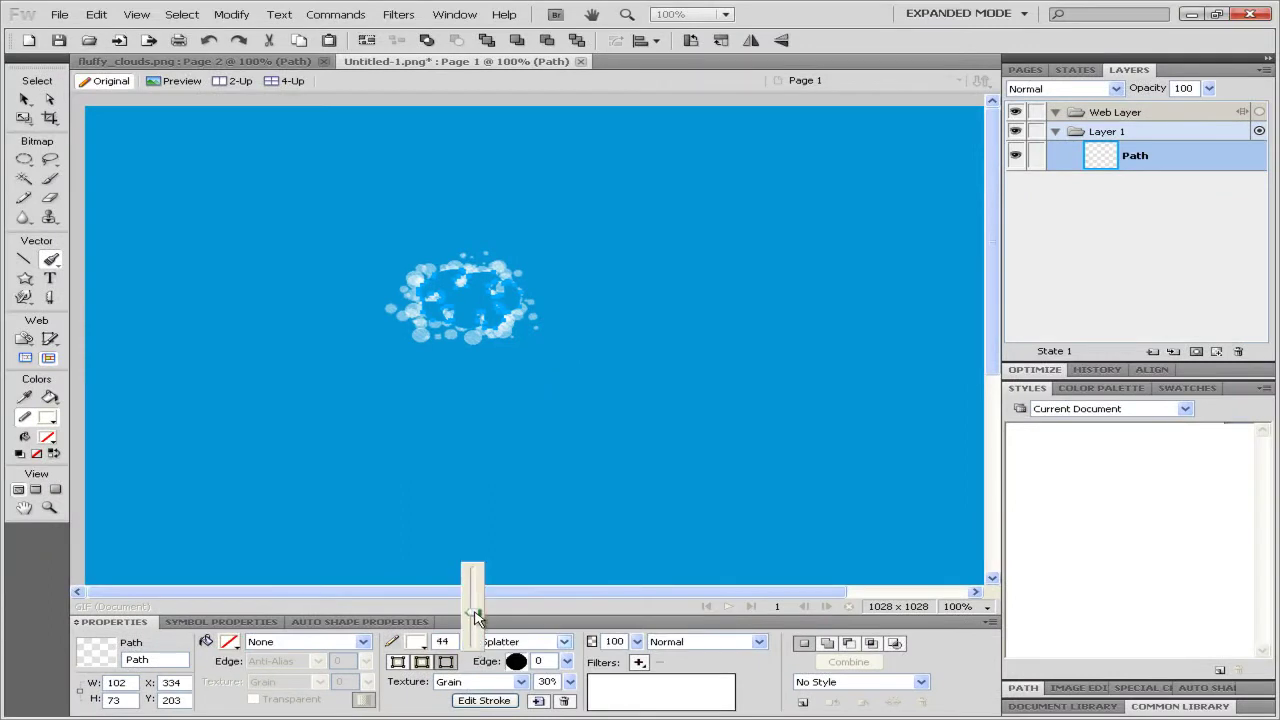
pyautogui.moveTo(476, 614); pyautogui.dragTo(478, 617)
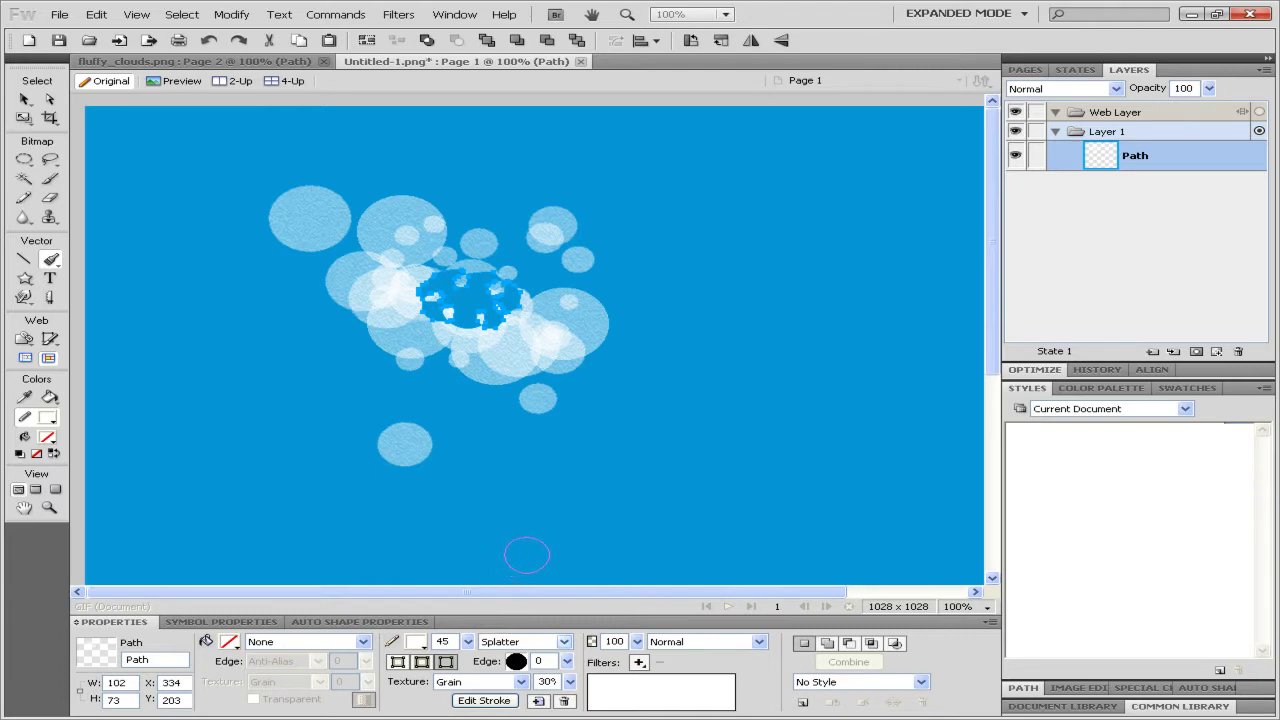
# Step: Add a Gaussian Blur and a horizontal Motion Blur (distance 40) live filter to the splatter
pyautogui.click(645, 667)
pyautogui.moveTo(675, 533)
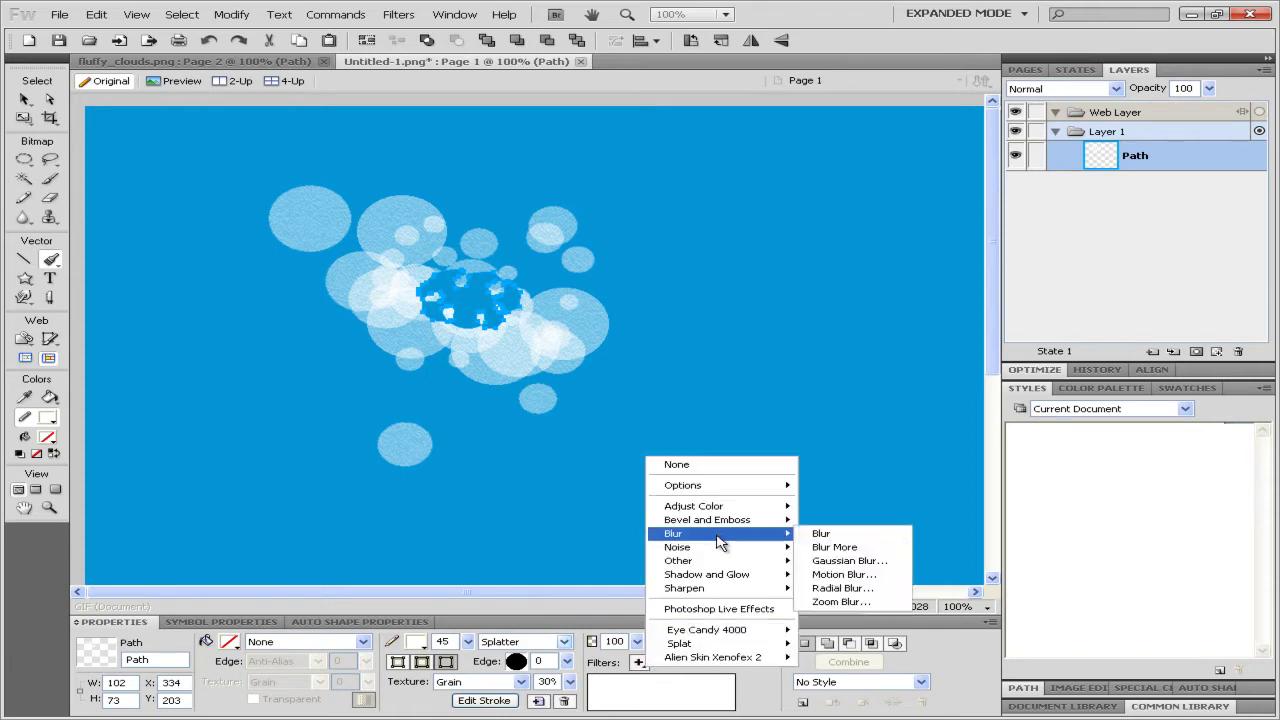
pyautogui.click(898, 564)
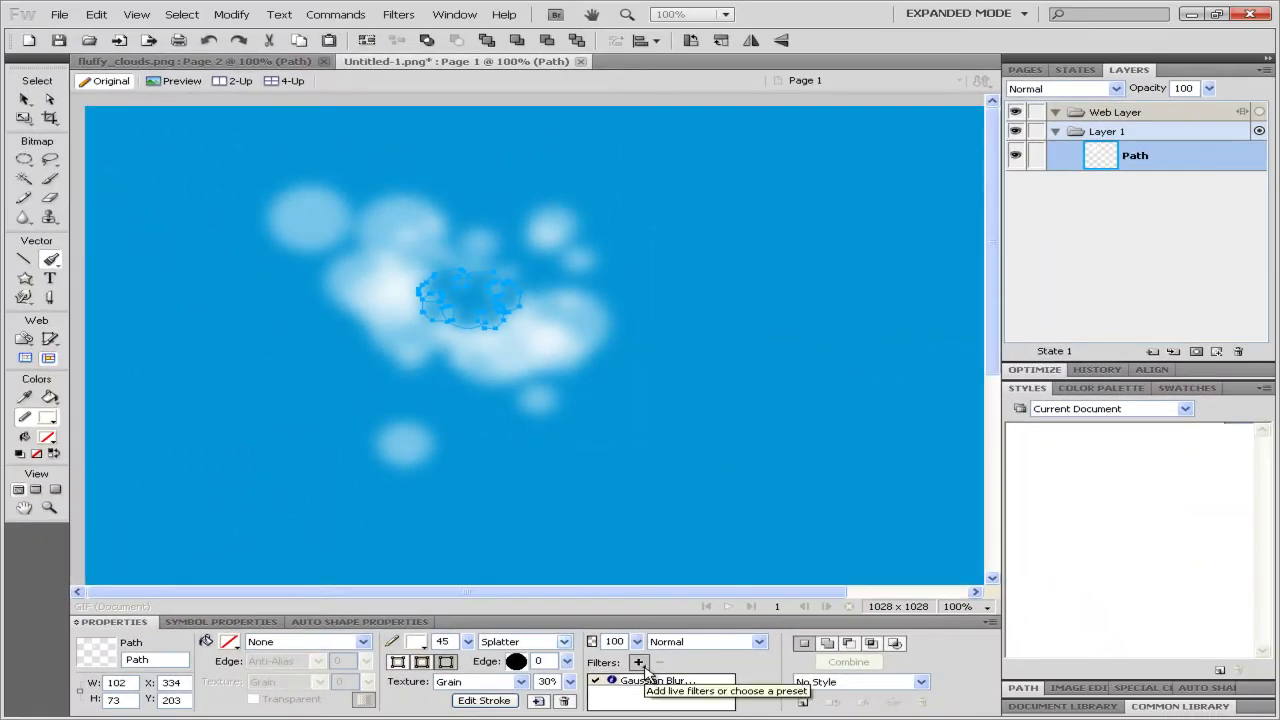
pyautogui.click(638, 663)
pyautogui.moveTo(680, 544)
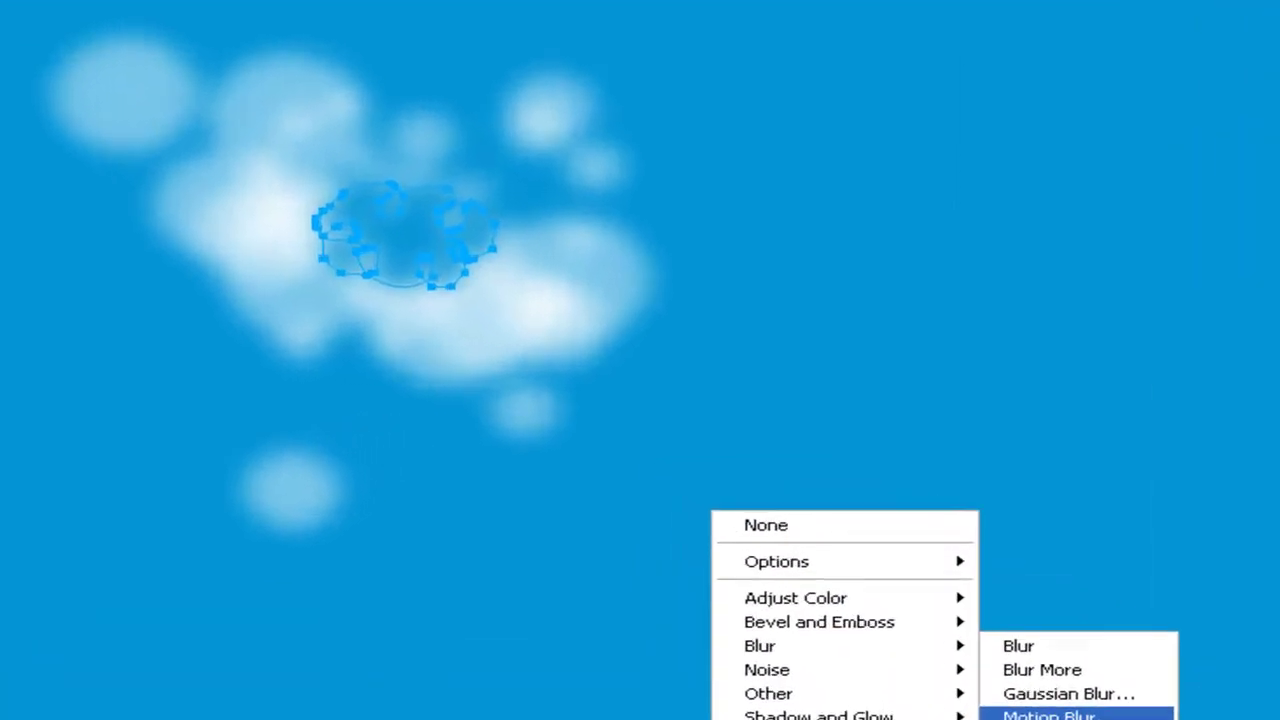
pyautogui.click(841, 576)
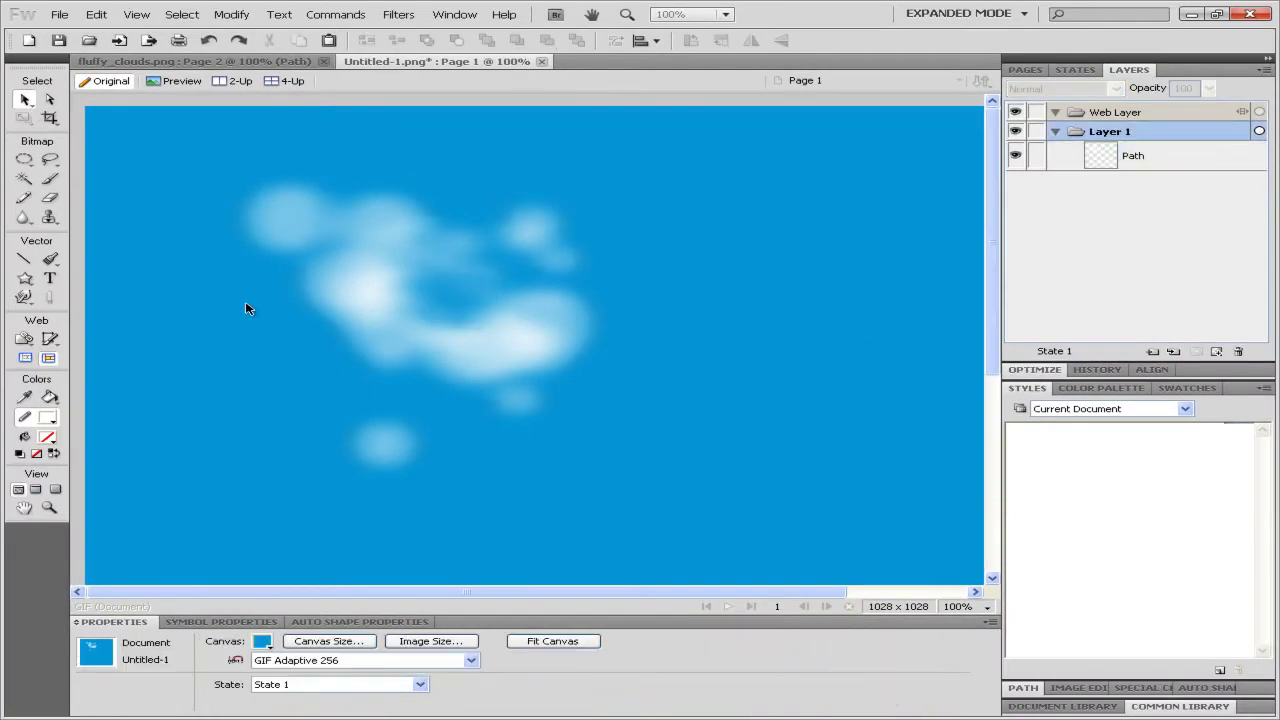
# Step: Feather the stroke edge, trying 46 and 22 before settling near 27, with texture 0
pyautogui.click(374, 326)
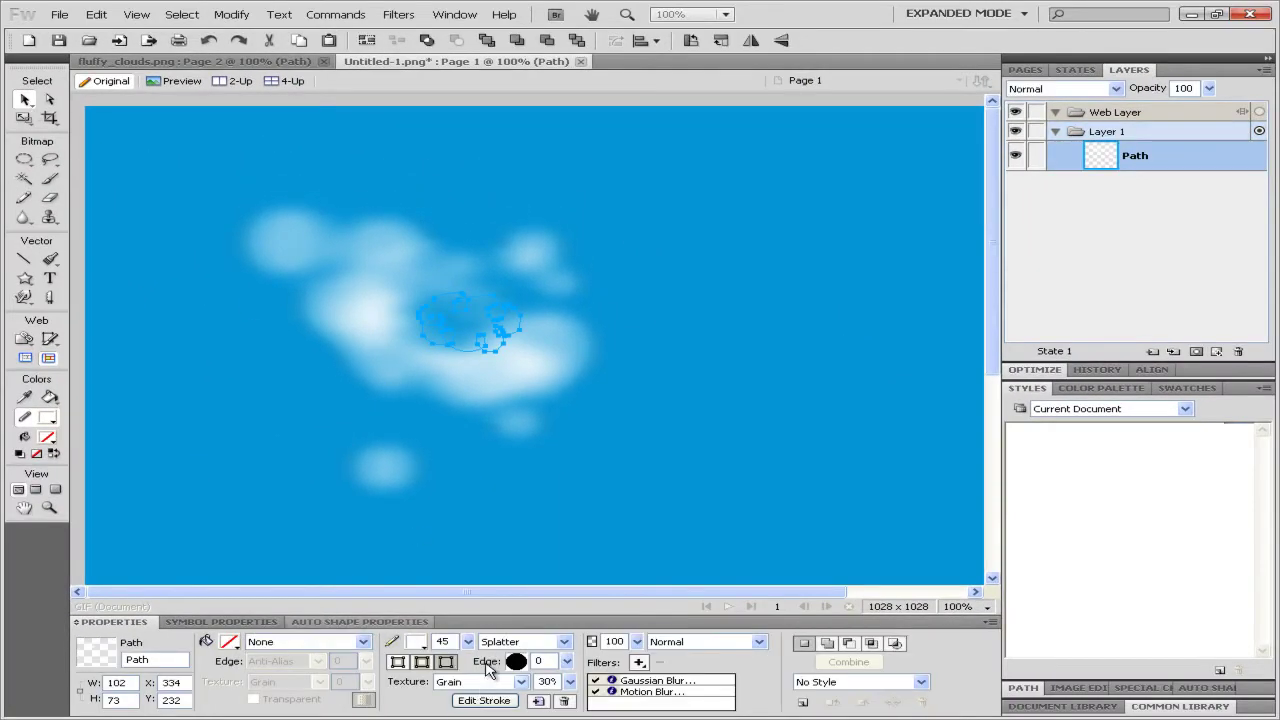
pyautogui.moveTo(566, 661); pyautogui.dragTo(574, 641)
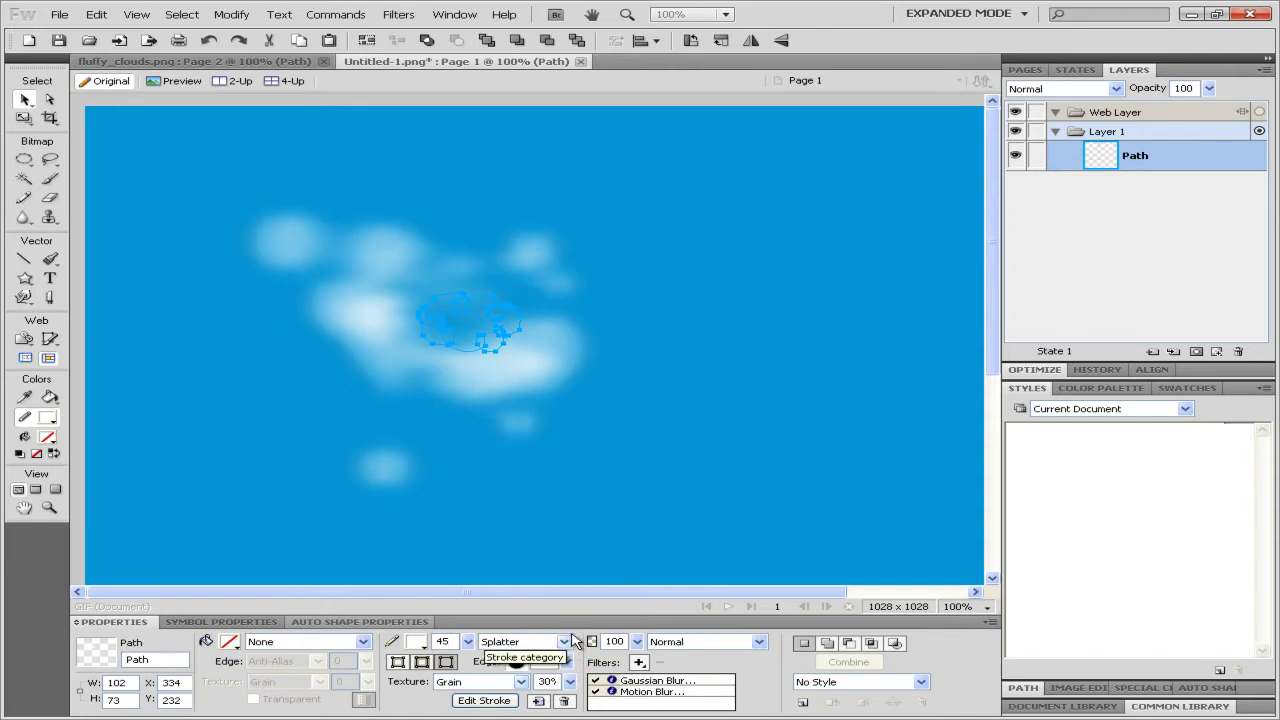
pyautogui.moveTo(567, 661); pyautogui.dragTo(575, 632)
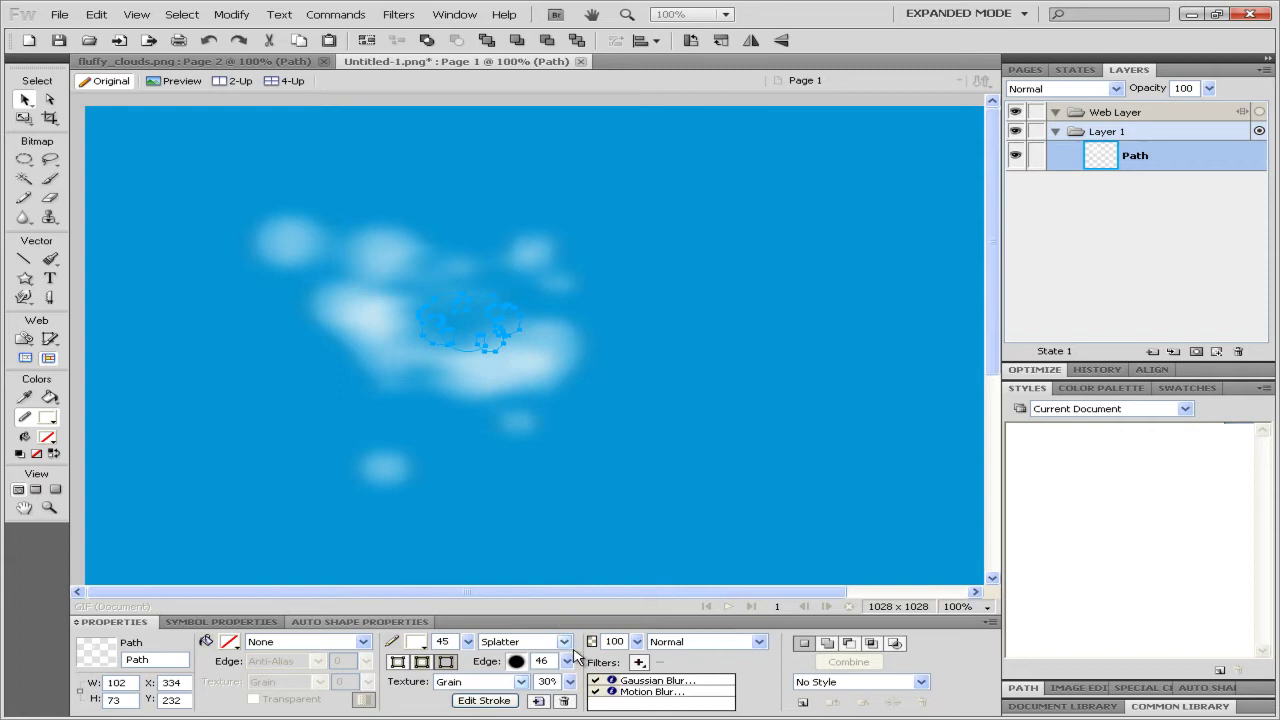
pyautogui.click(555, 553)
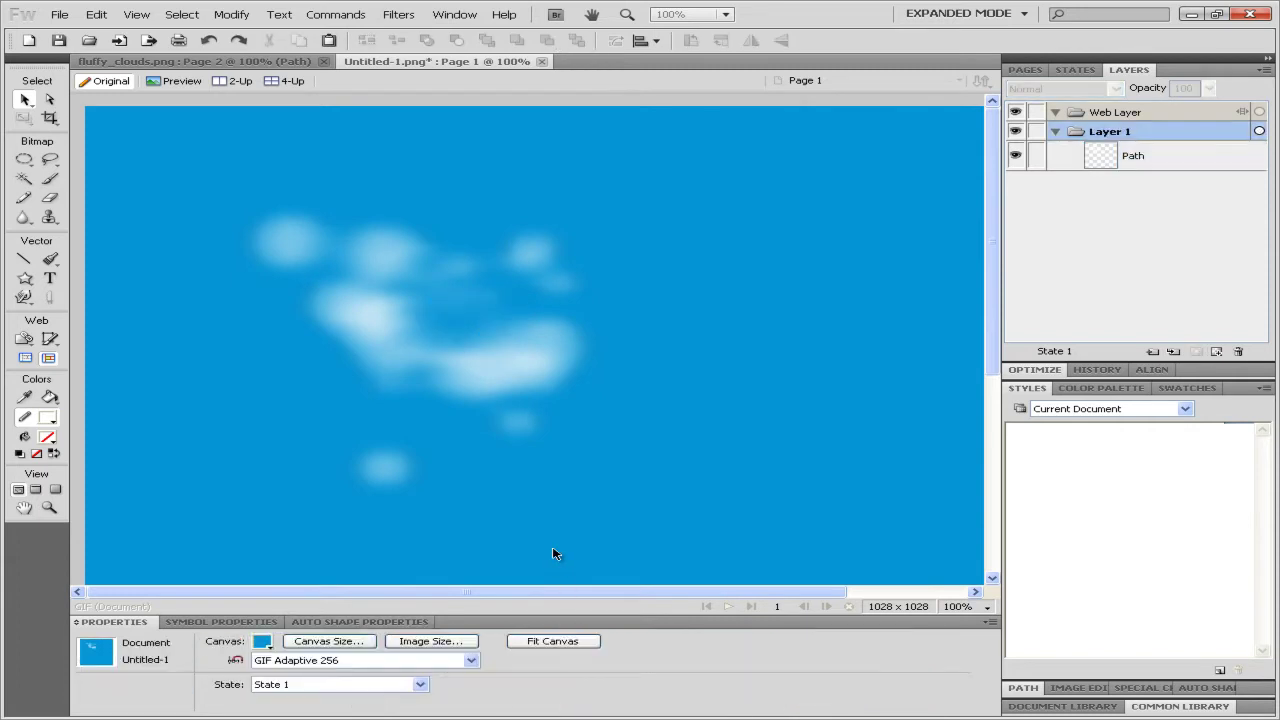
pyautogui.click(505, 405)
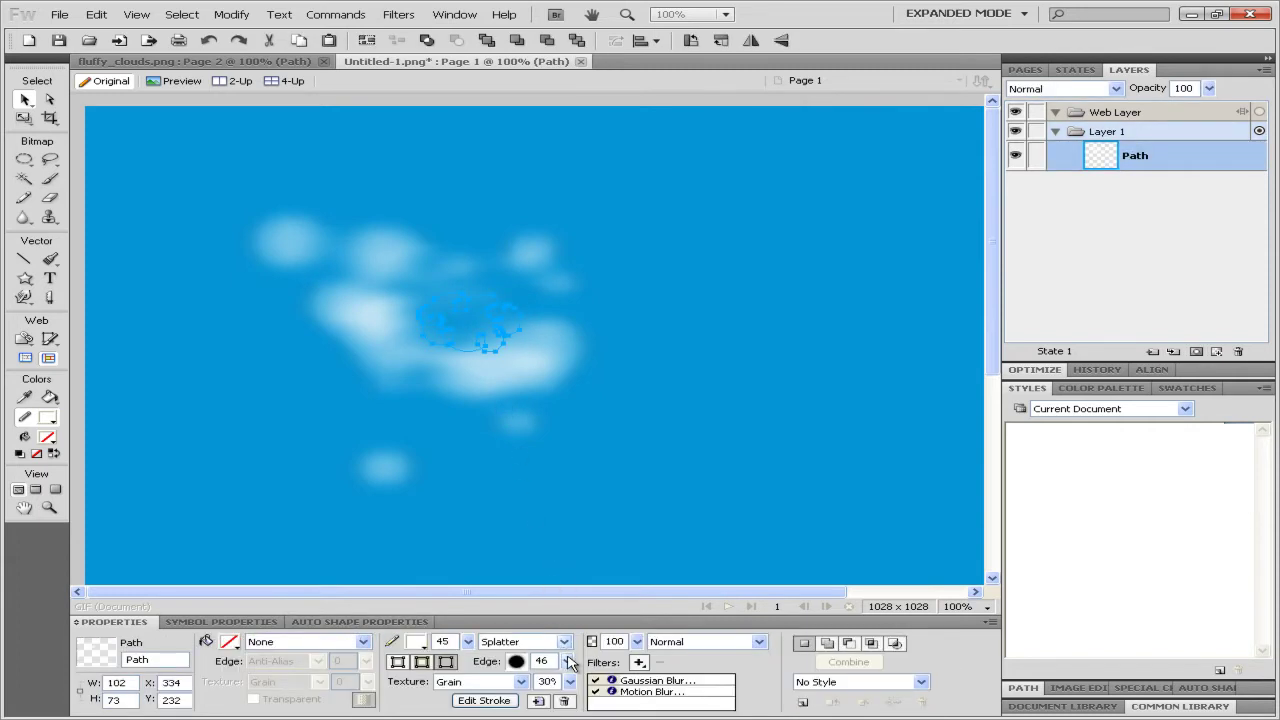
pyautogui.moveTo(567, 661); pyautogui.dragTo(568, 679)
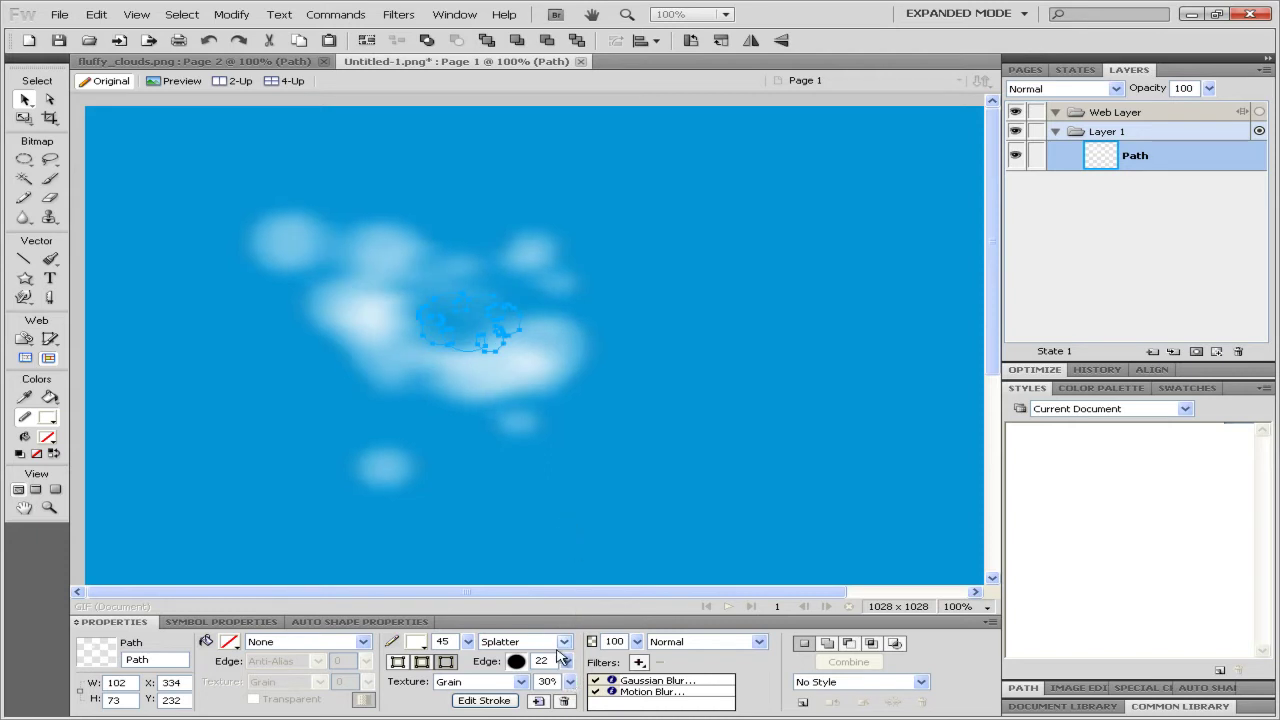
pyautogui.click(858, 517)
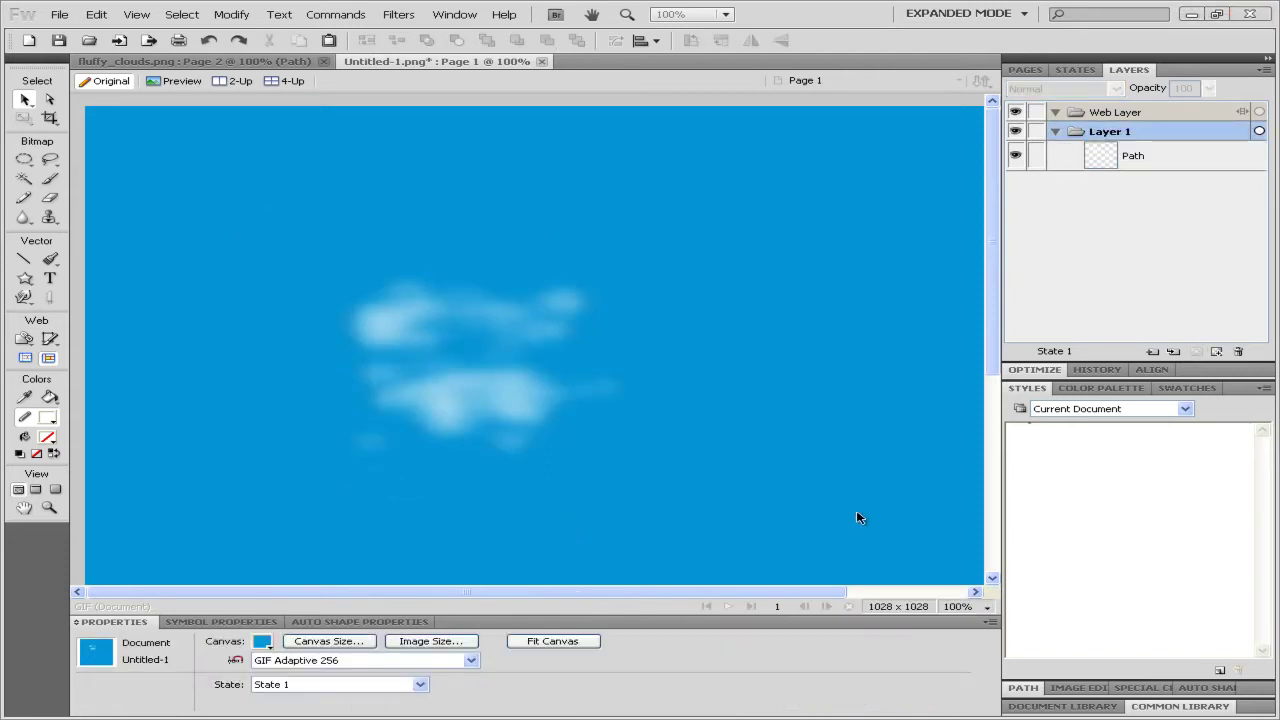
pyautogui.click(529, 416)
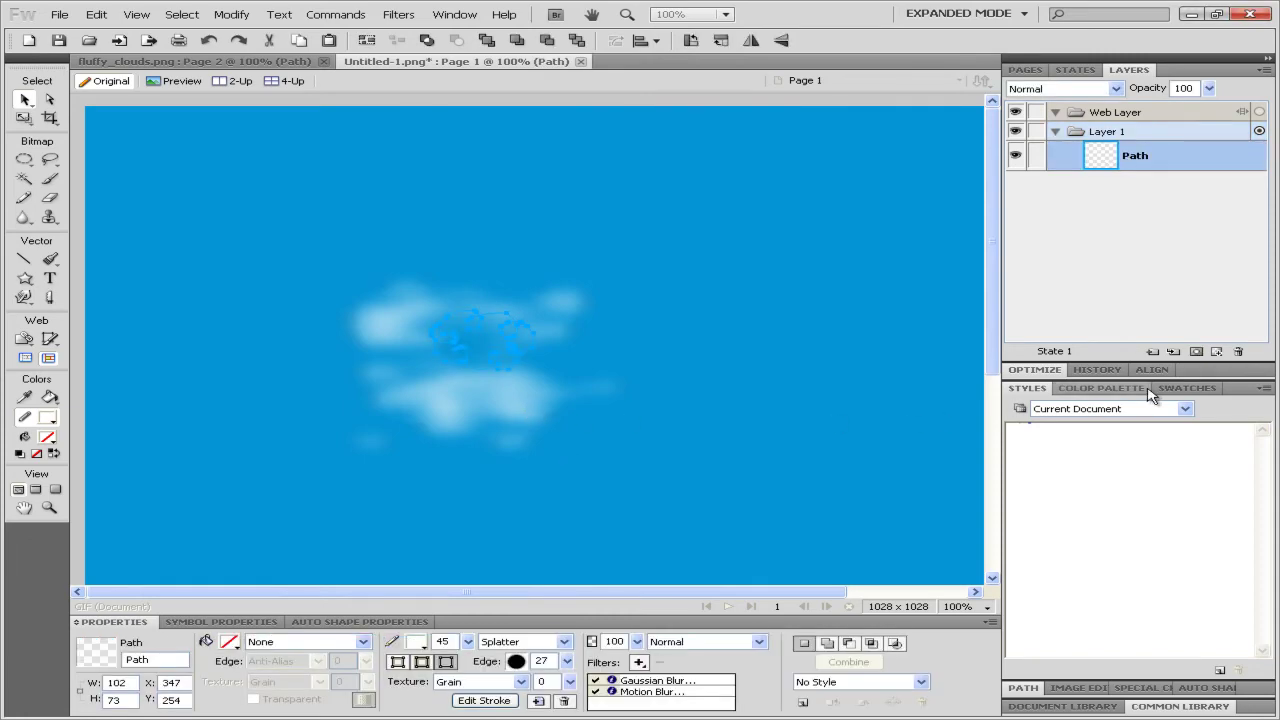
# Step: Save the cloud's stroke, fill and blur effects as a new style named 'Fluffy Clouds'
pyautogui.click(1264, 388)
pyautogui.click(1233, 393)
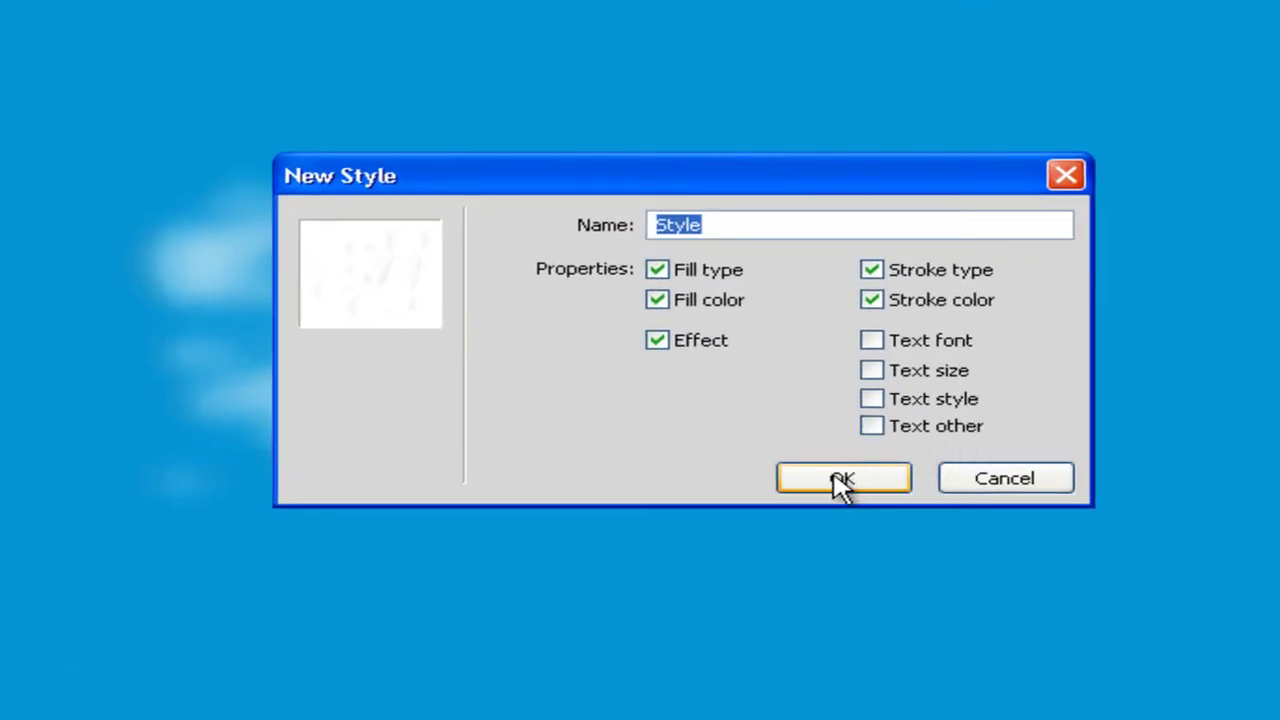
pyautogui.write('Fluf')
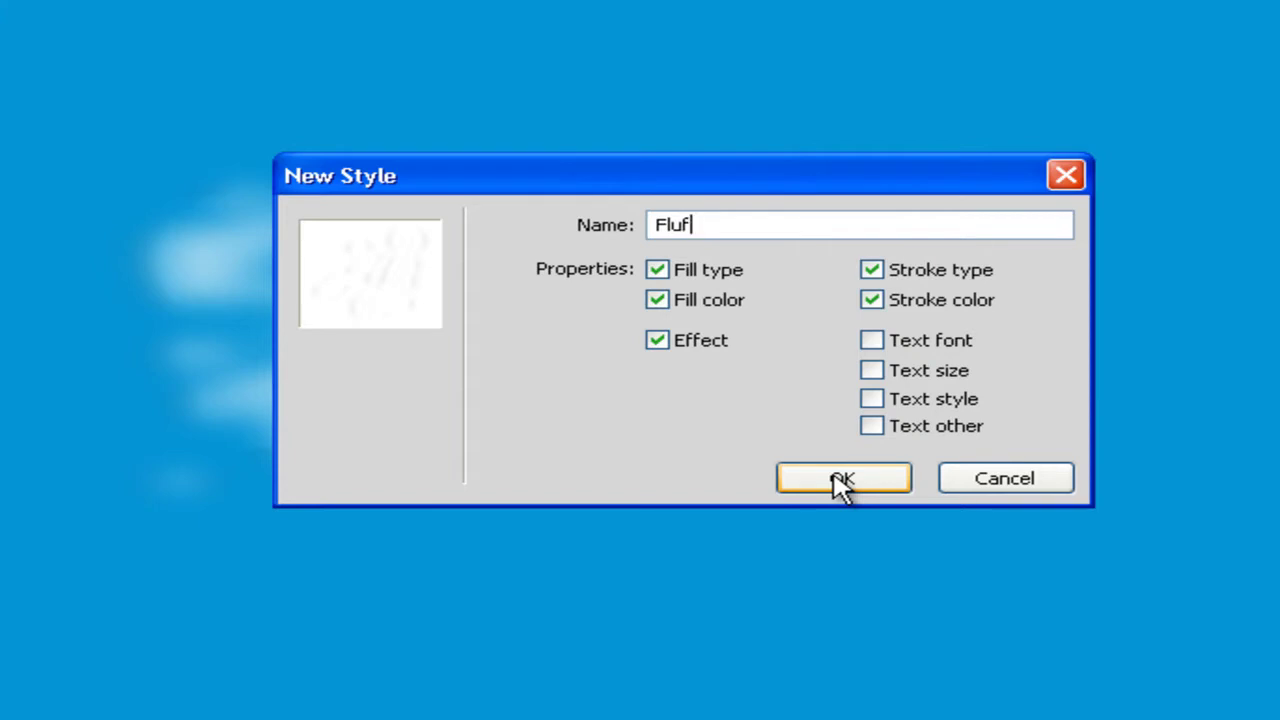
pyautogui.write('louds')
pyautogui.click(836, 486)
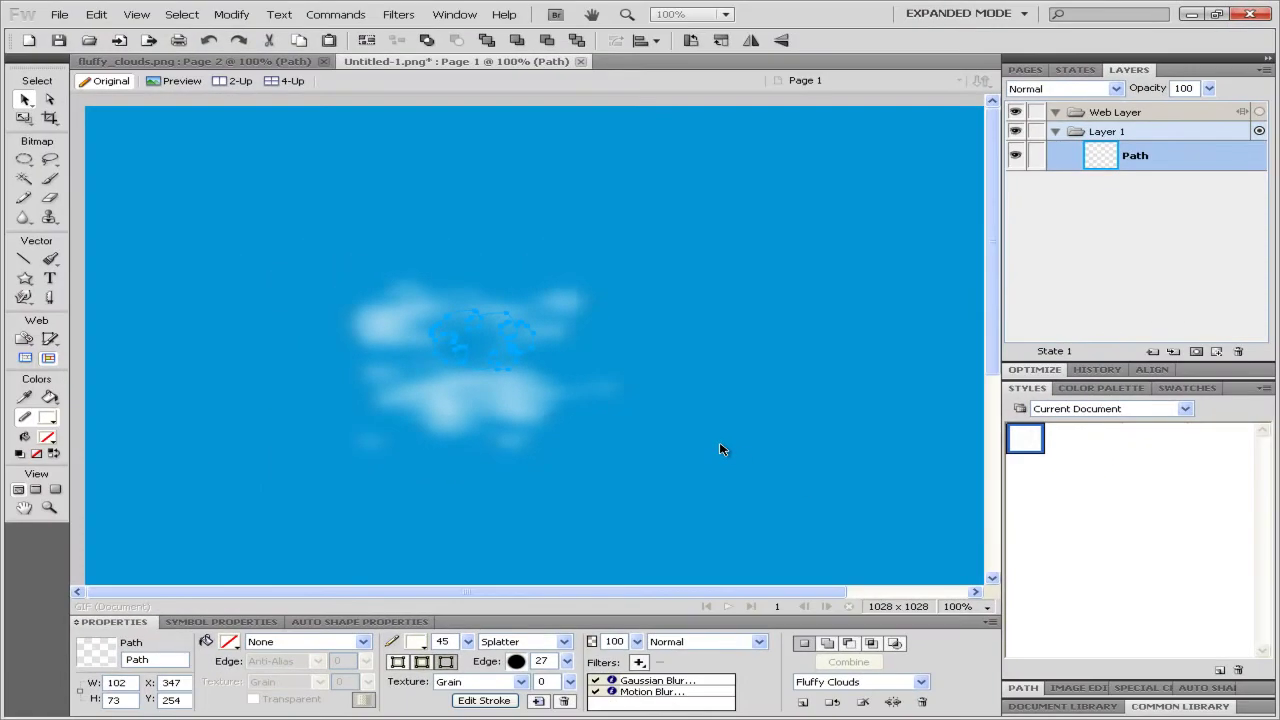
pyautogui.click(718, 455)
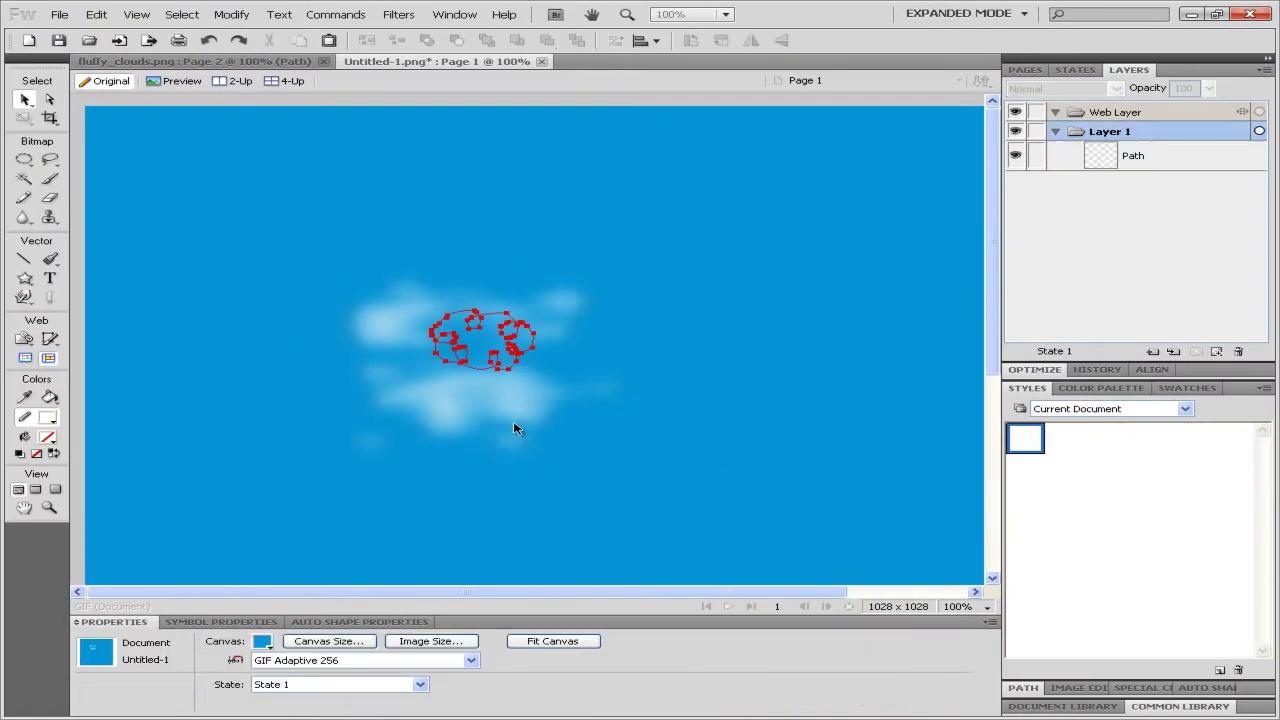
# Step: Move the first cloud up-left, paint a second stroke styled Fluffy Clouds, then paint a third
pyautogui.moveTo(517, 429); pyautogui.dragTo(400, 371)
pyautogui.click(473, 432)
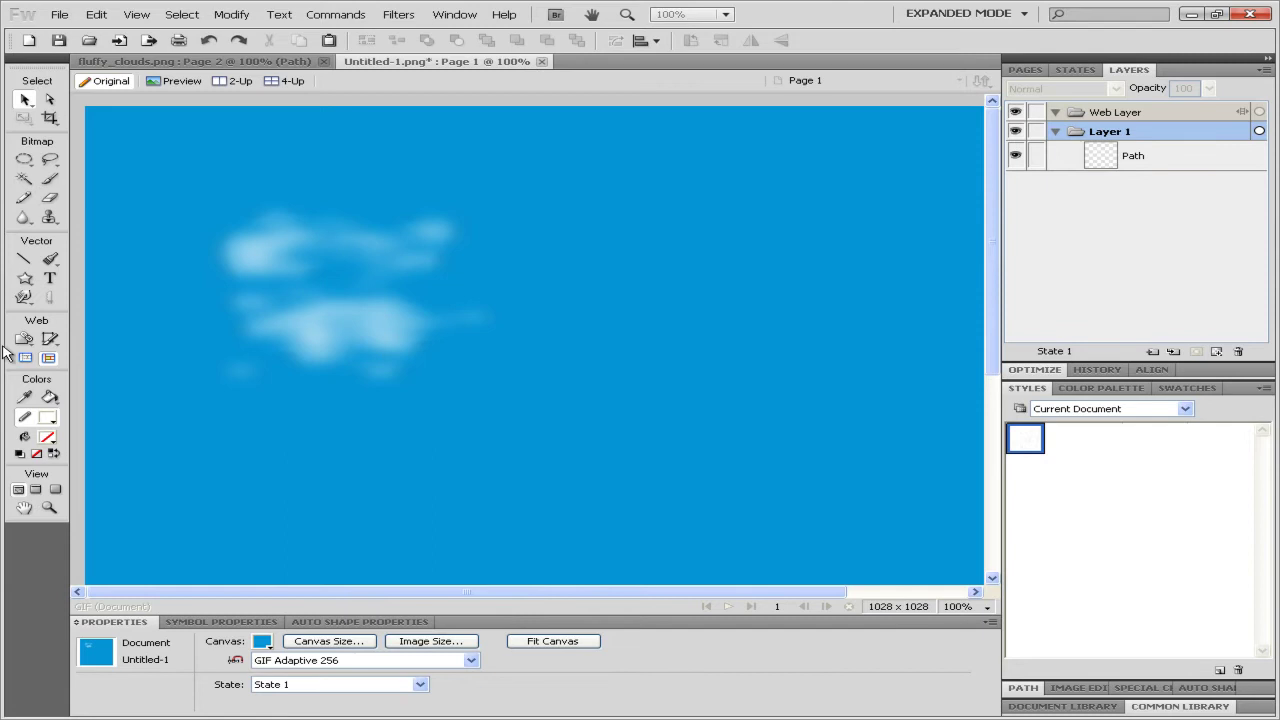
pyautogui.click(50, 259)
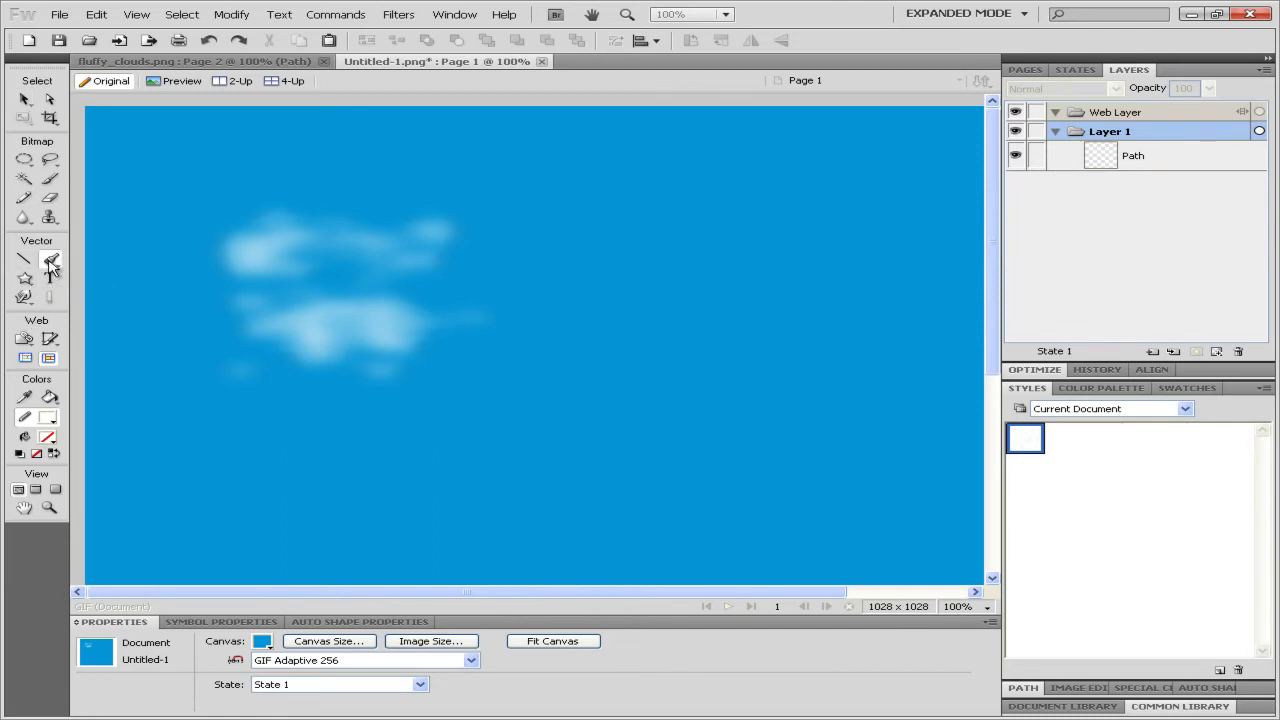
pyautogui.moveTo(611, 333)
pyautogui.mouseDown()
pyautogui.moveTo(636, 306)
pyautogui.moveTo(605, 325)
pyautogui.mouseUp()
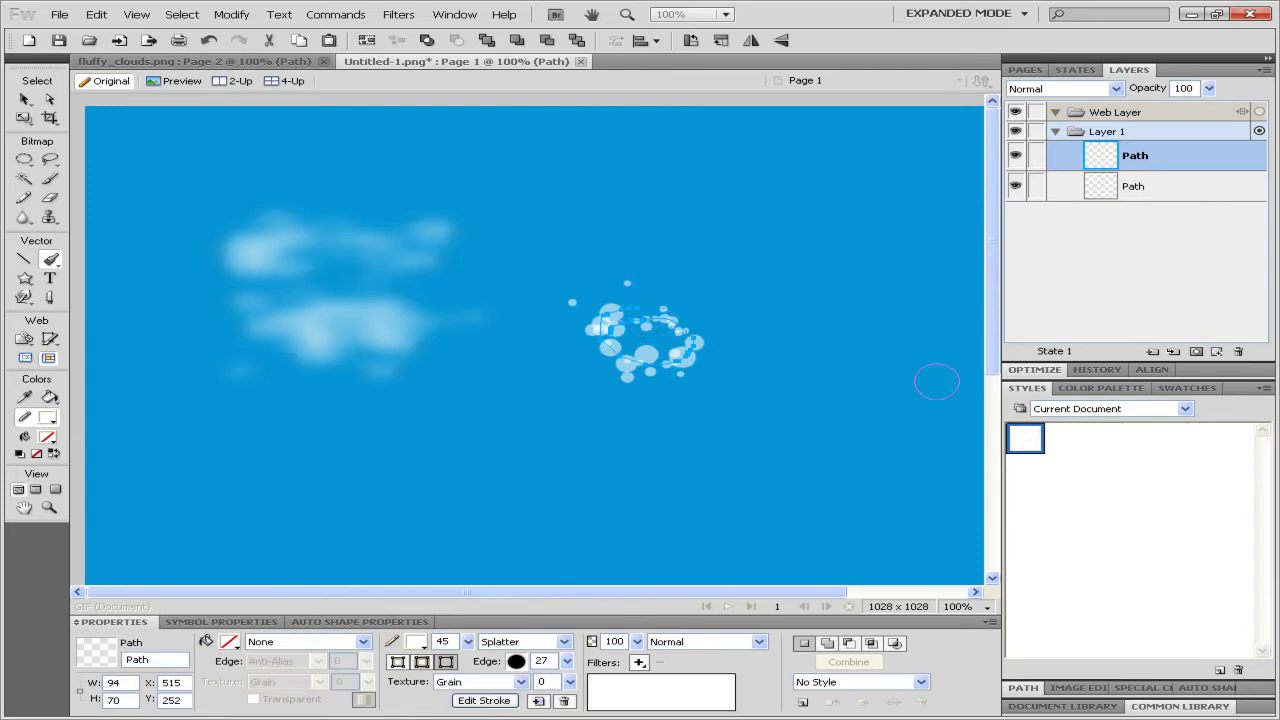
pyautogui.click(1028, 441)
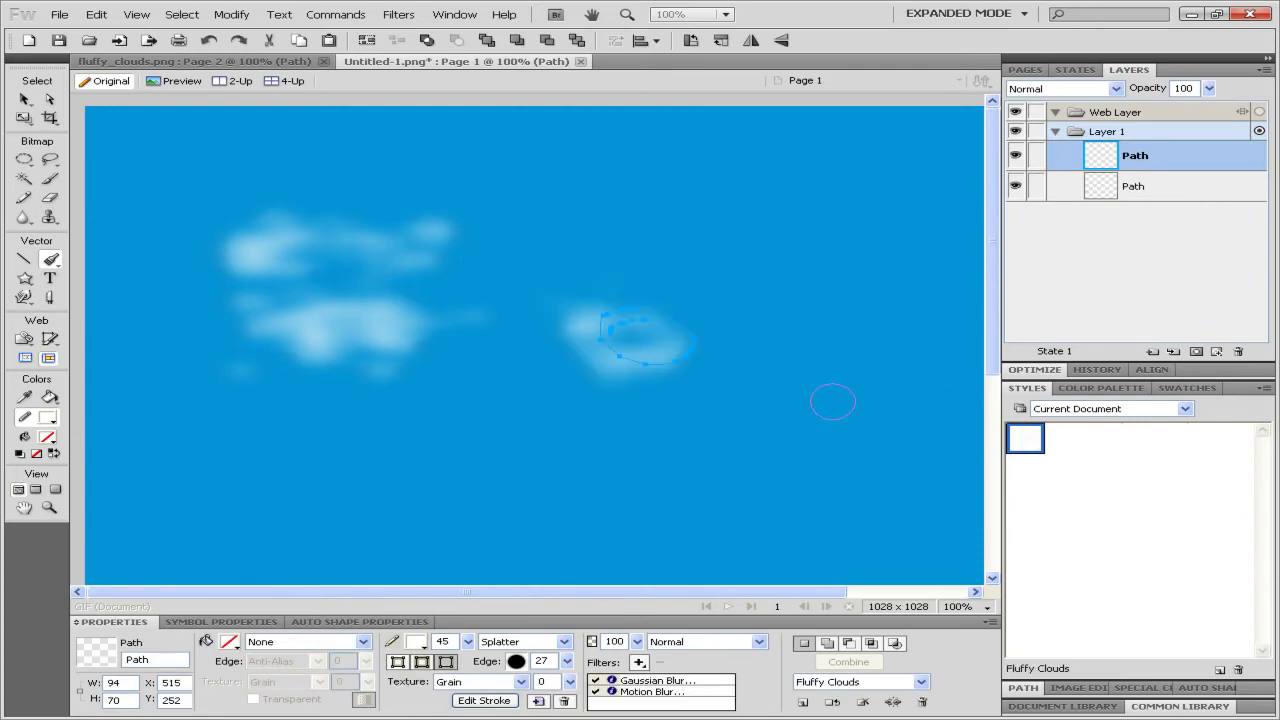
pyautogui.moveTo(643, 238)
pyautogui.mouseDown()
pyautogui.moveTo(818, 292)
pyautogui.moveTo(648, 256)
pyautogui.mouseUp()
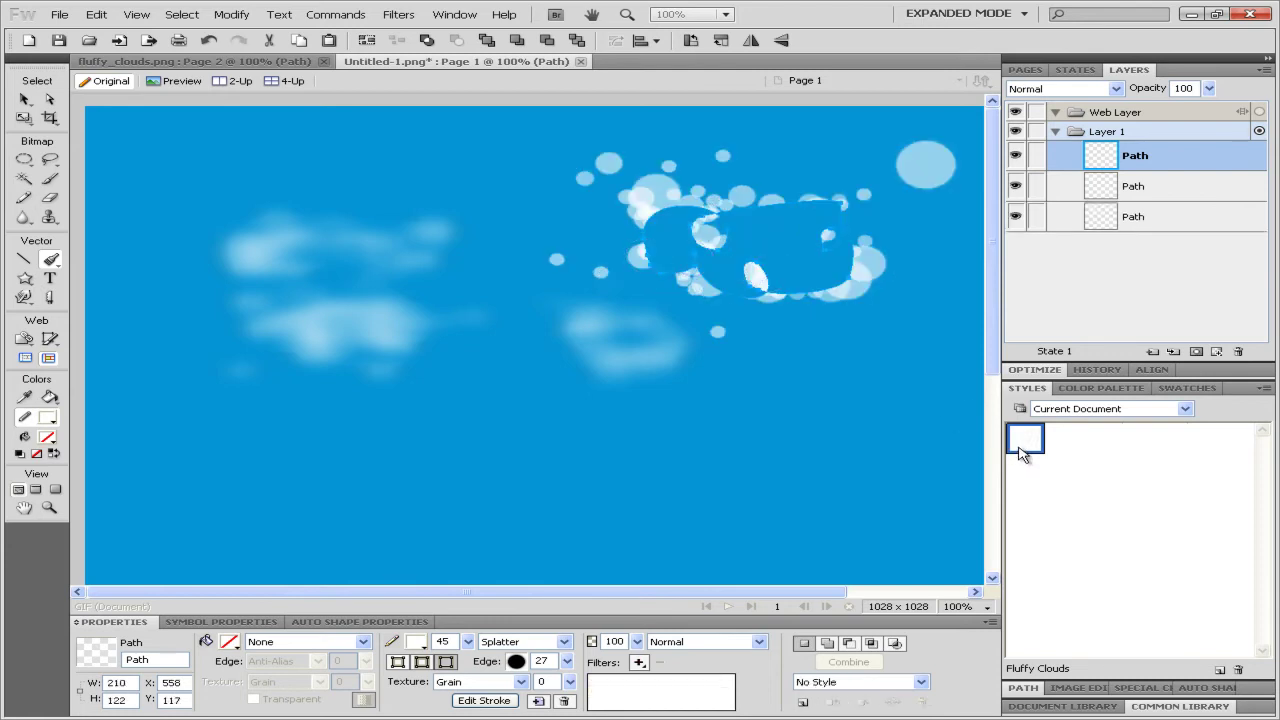
# Step: Give the third stroke the Fluffy Clouds style and reposition the three clouds across the sky
pyautogui.click(1025, 447)
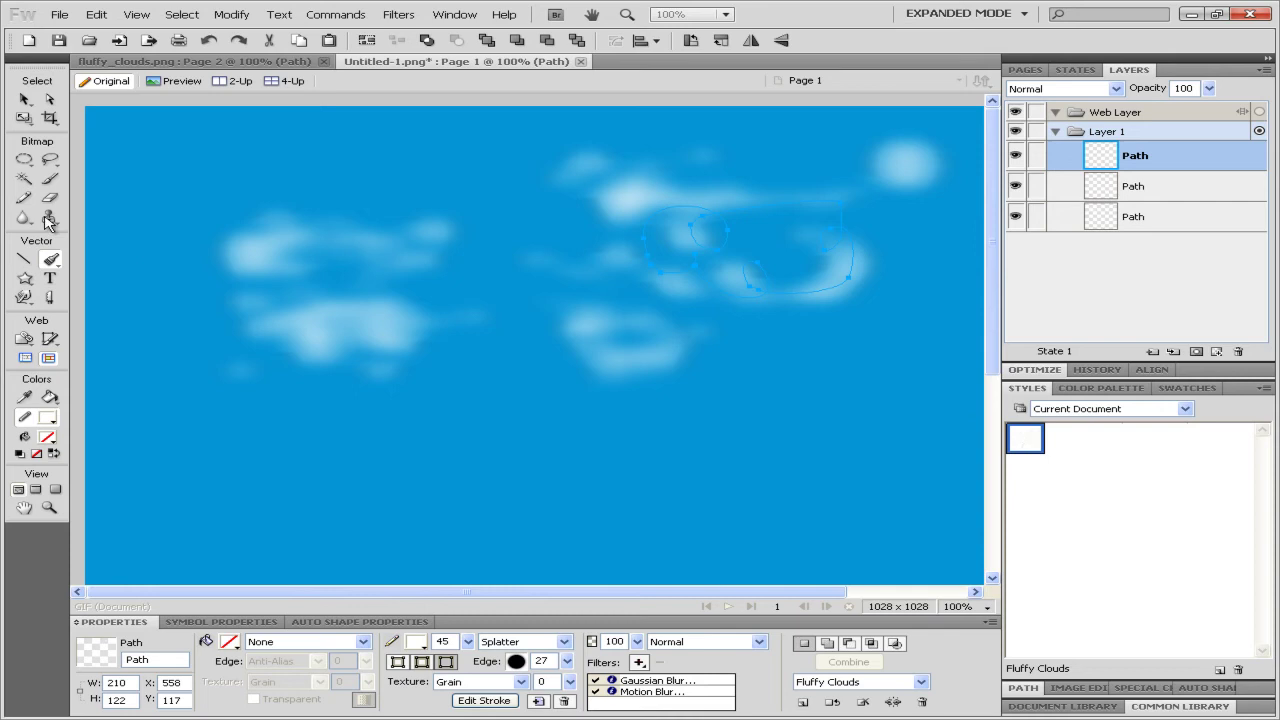
pyautogui.click(24, 100)
pyautogui.click(591, 371)
pyautogui.moveTo(591, 371); pyautogui.dragTo(586, 386)
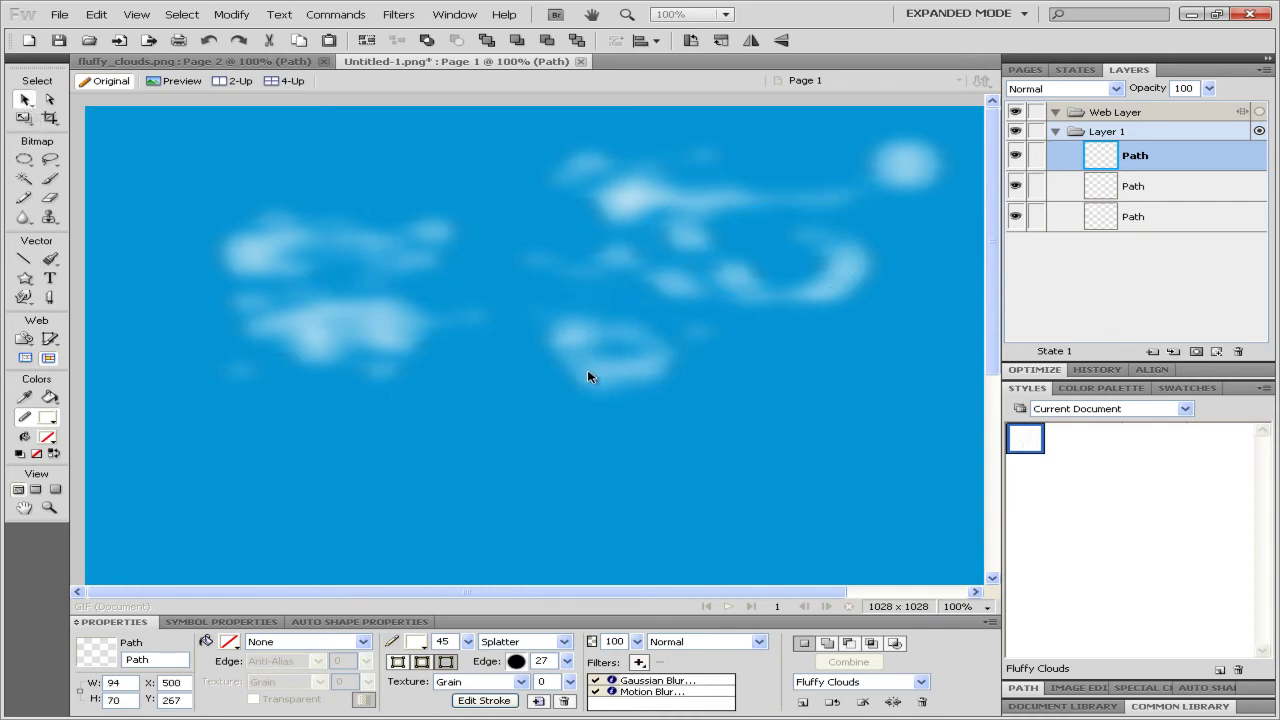
pyautogui.moveTo(757, 282); pyautogui.dragTo(760, 304)
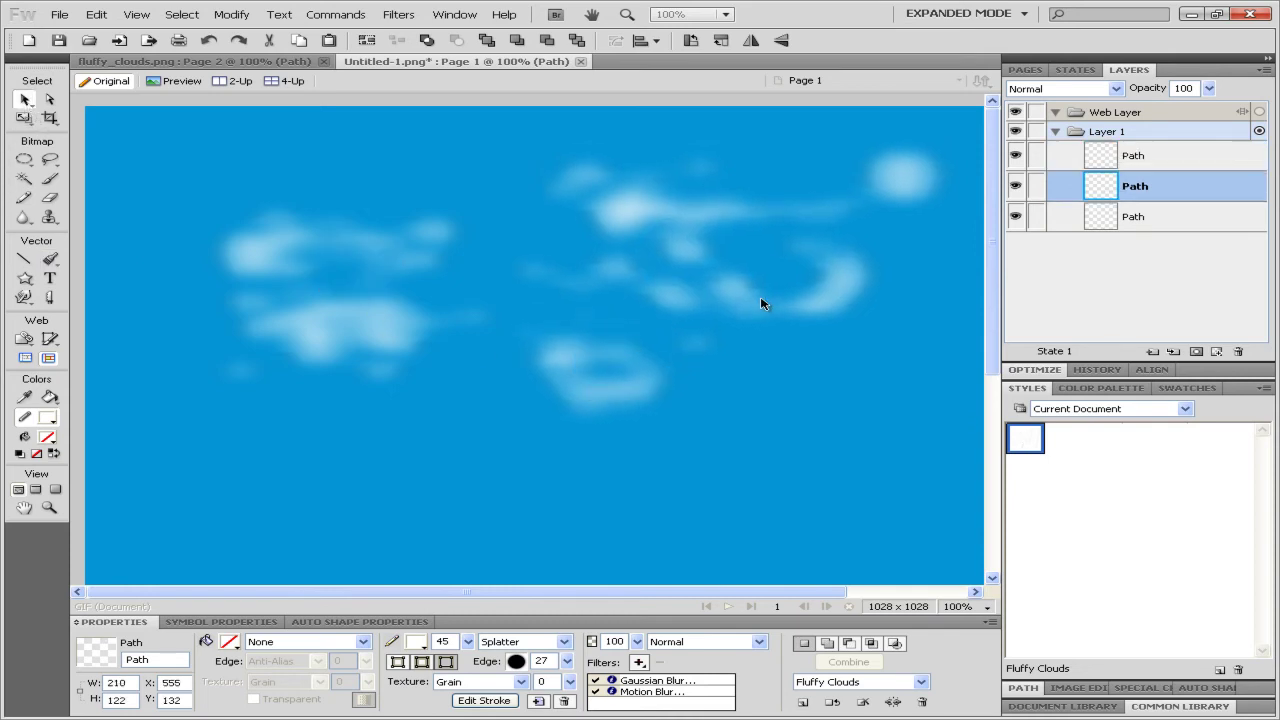
pyautogui.click(767, 299)
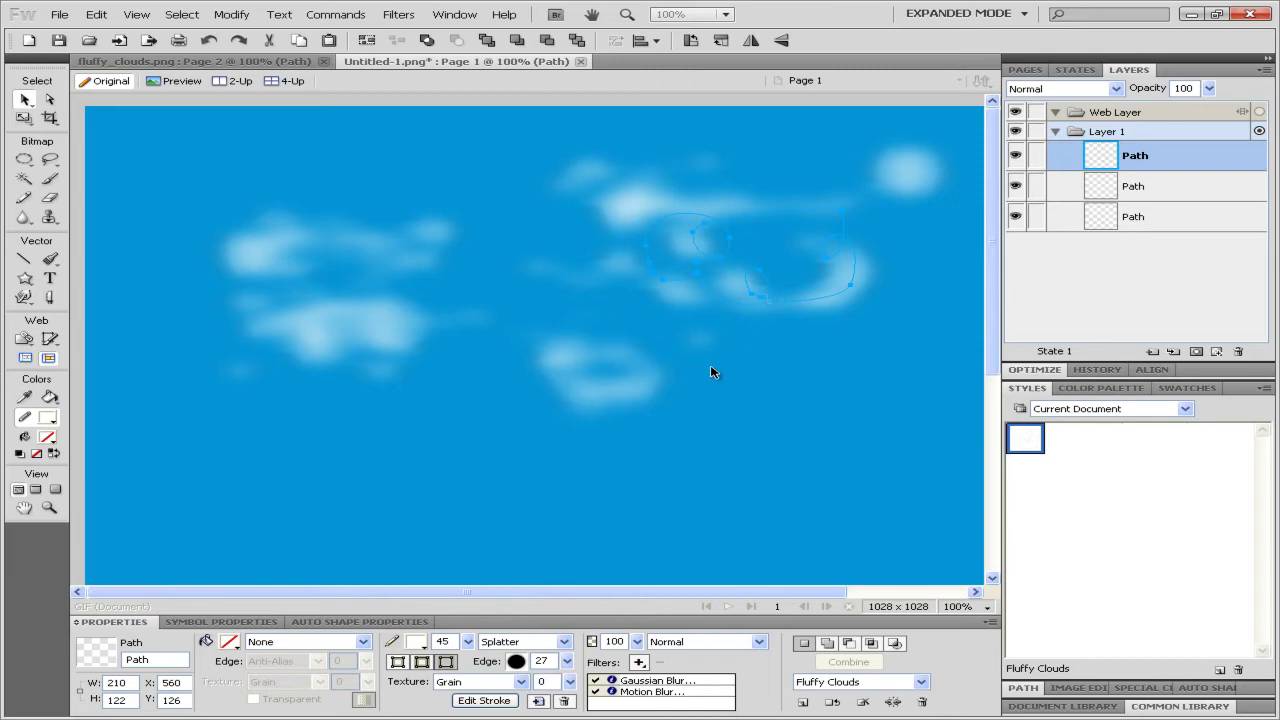
pyautogui.moveTo(640, 386); pyautogui.dragTo(845, 401)
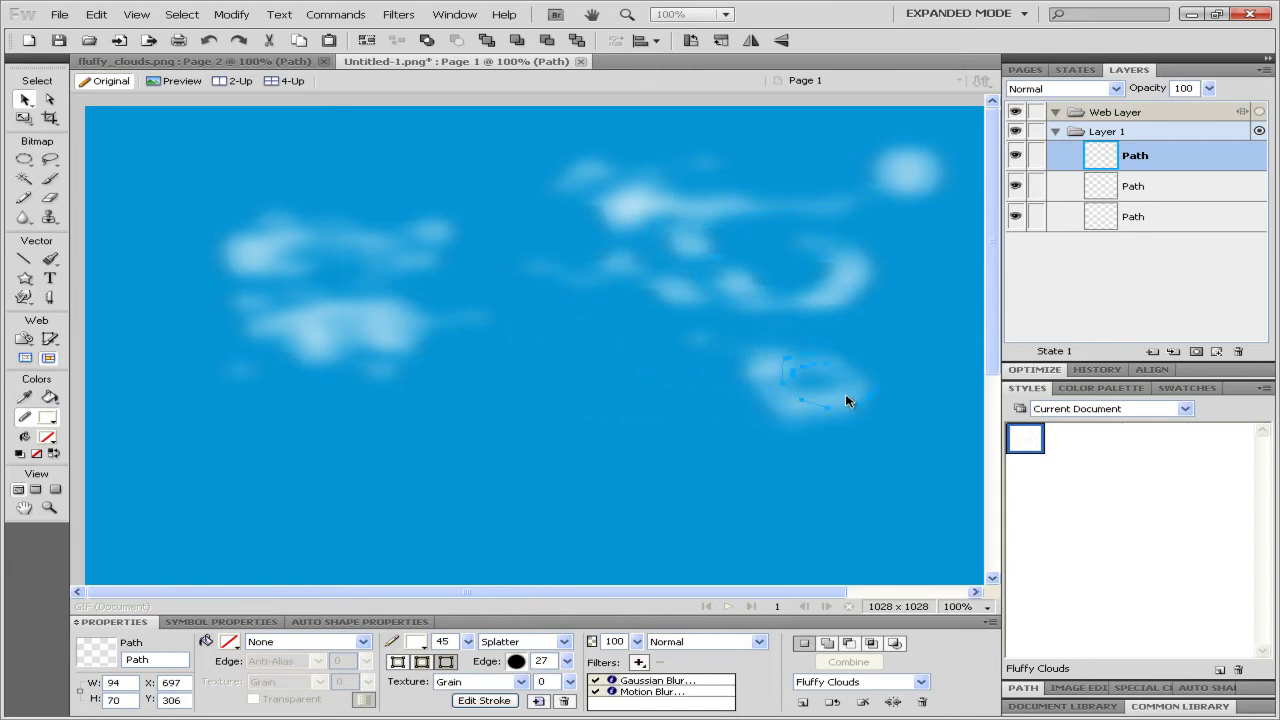
pyautogui.moveTo(352, 363); pyautogui.dragTo(314, 309)
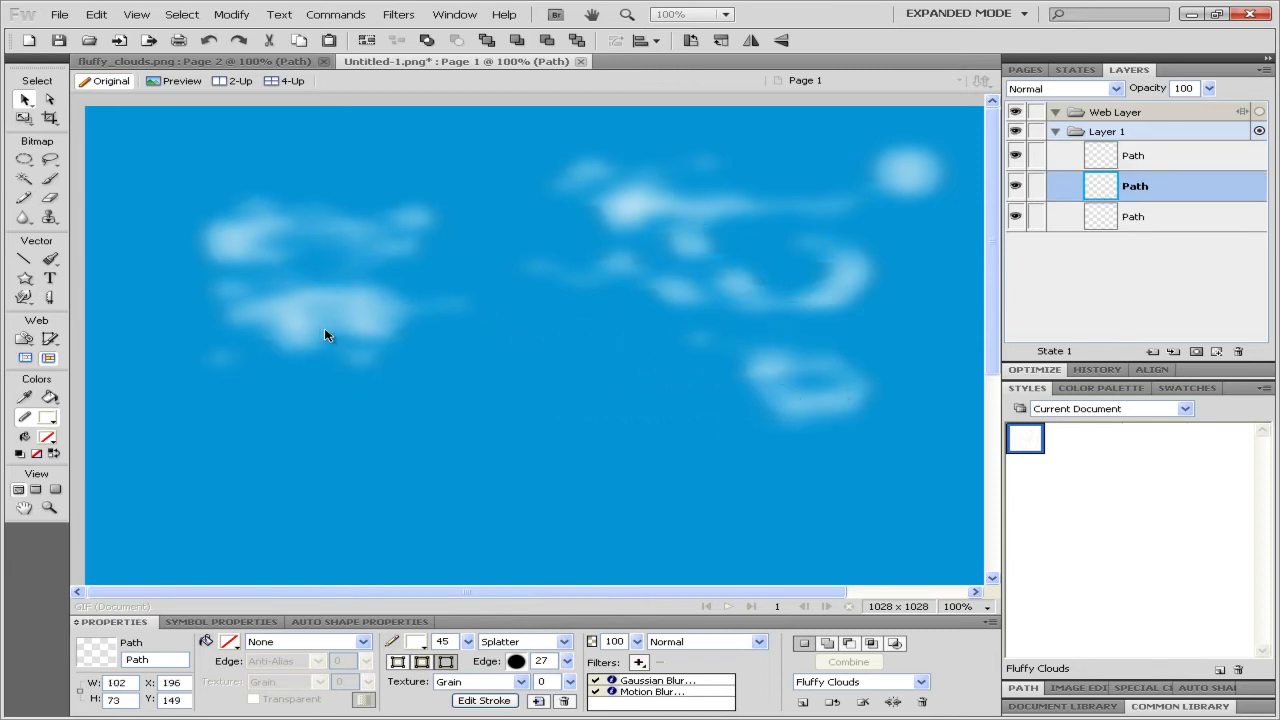
pyautogui.click(49, 280)
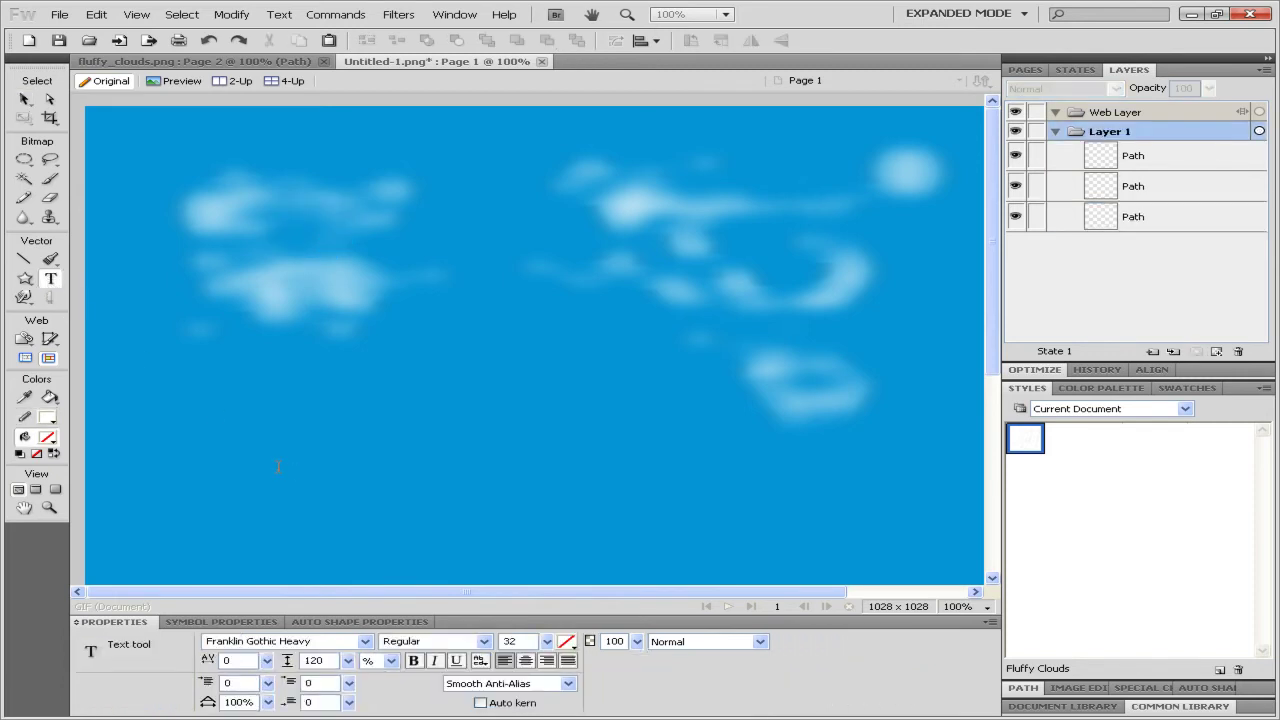
# Step: Paint a long splatter stroke across the lower left and give it the Fluffy Clouds style
pyautogui.click(50, 259)
pyautogui.moveTo(244, 474)
pyautogui.mouseDown()
pyautogui.moveTo(395, 455)
pyautogui.moveTo(365, 525)
pyautogui.moveTo(585, 477)
pyautogui.moveTo(625, 450)
pyautogui.mouseUp()
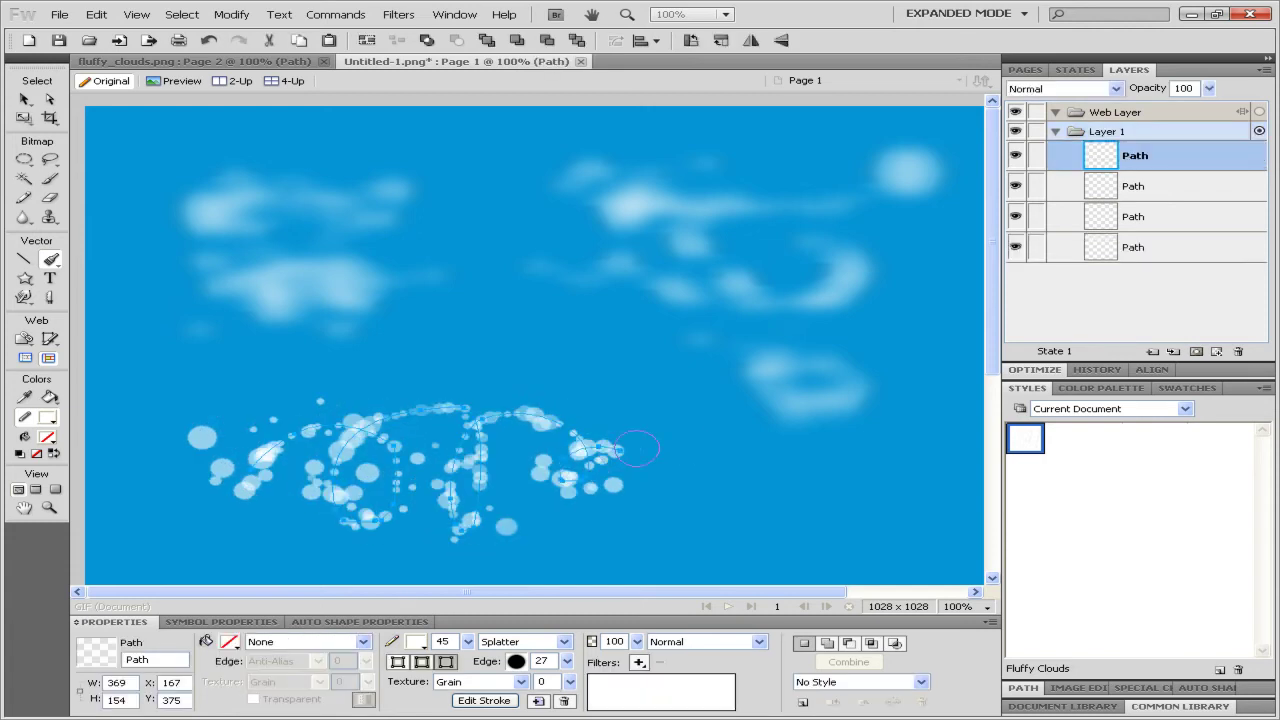
pyautogui.click(1025, 440)
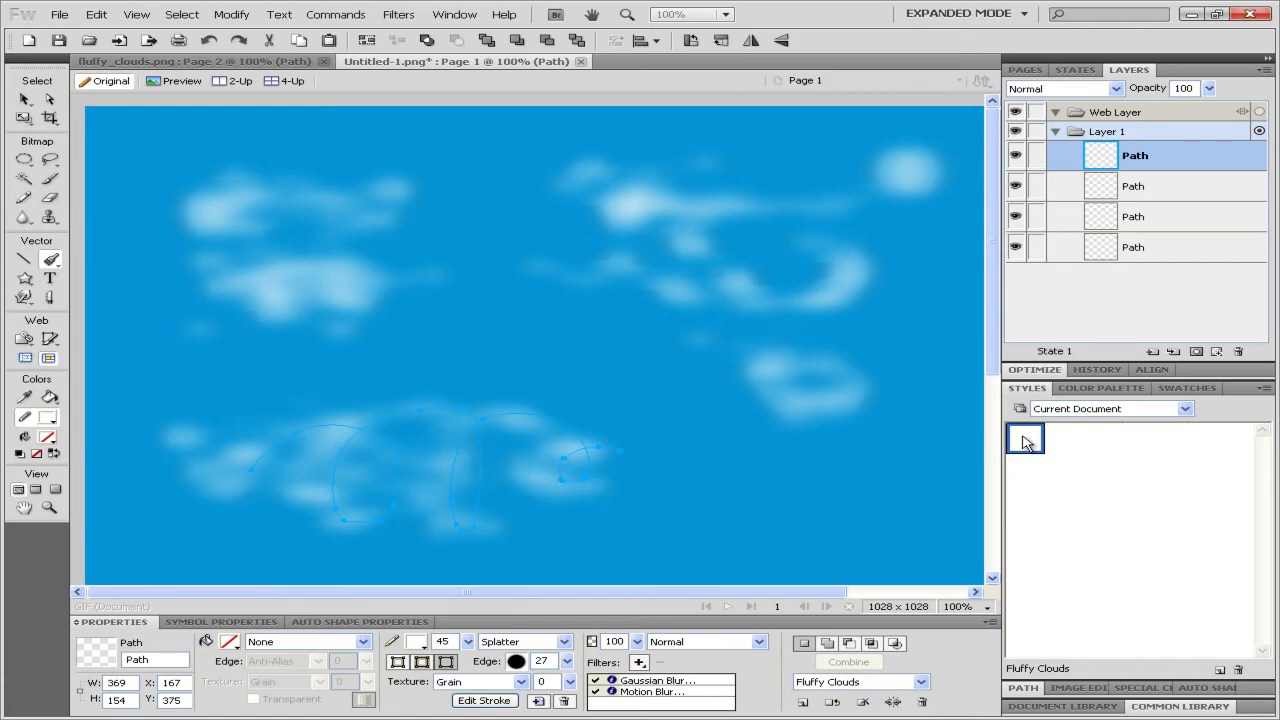
pyautogui.click(24, 99)
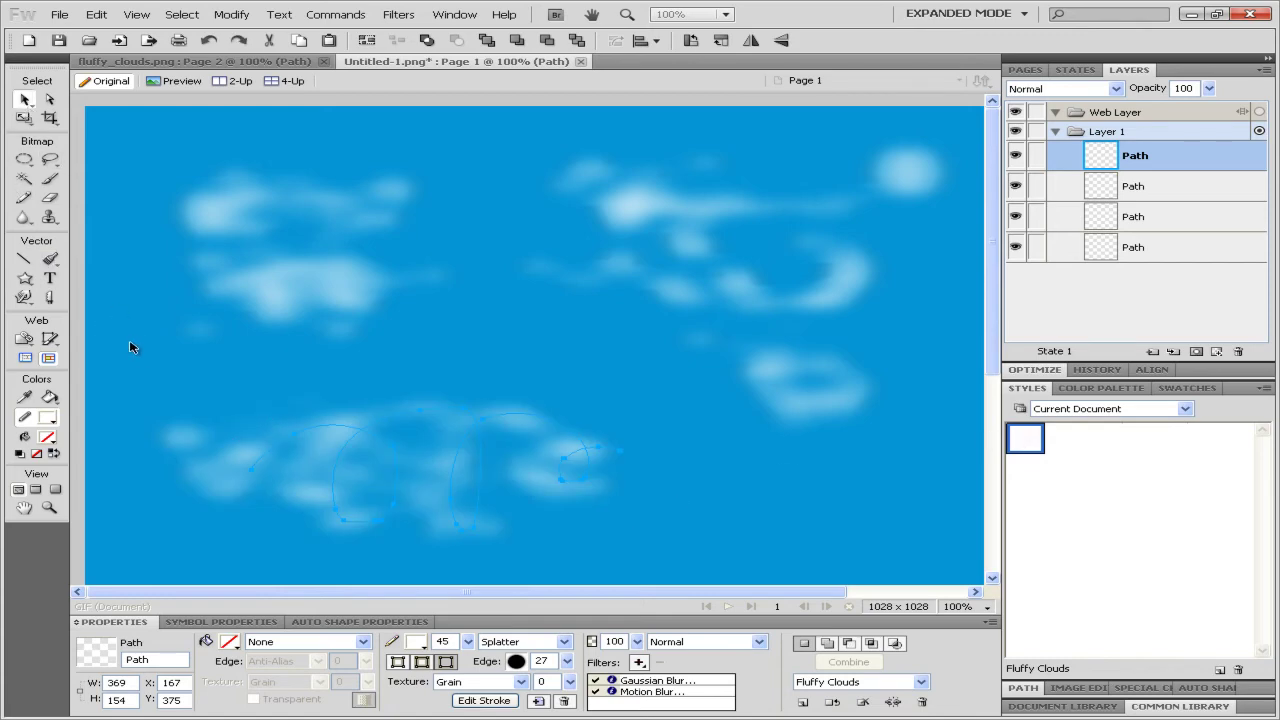
# Step: Select the fluffy_clouds cloud path and inspect its Stroke Options and Advanced settings without changes
pyautogui.click(138, 357)
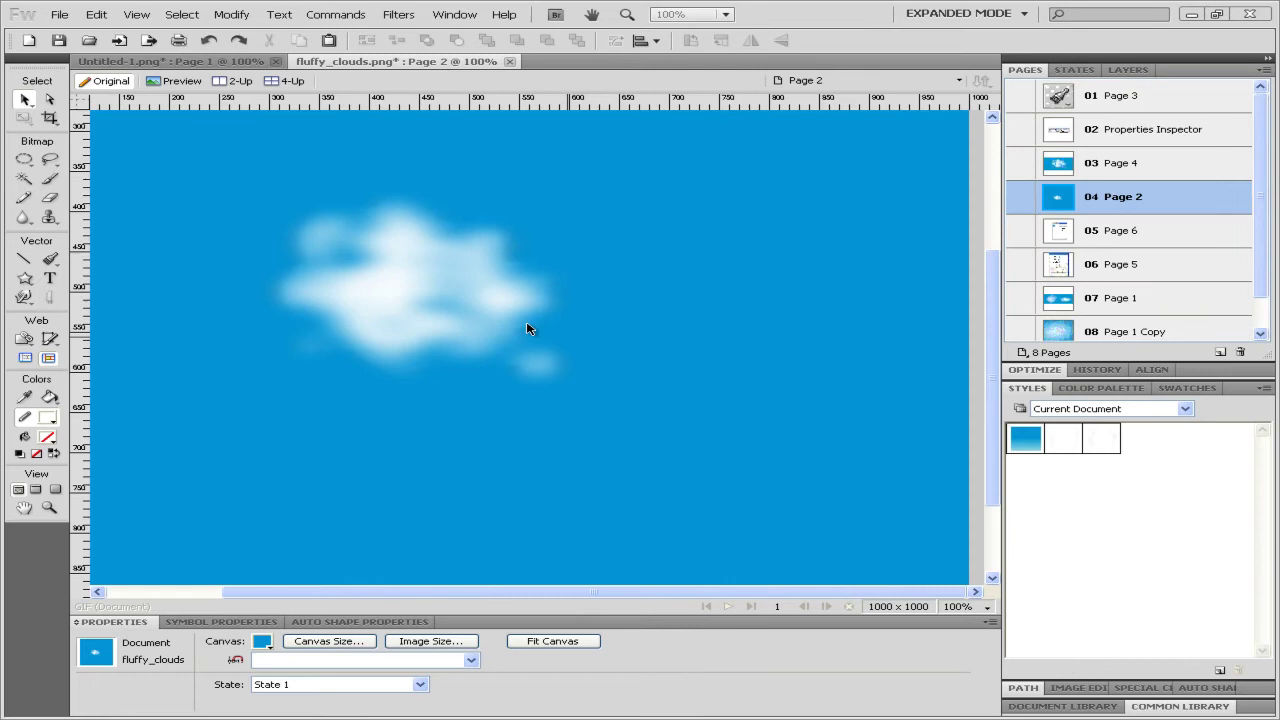
pyautogui.click(420, 318)
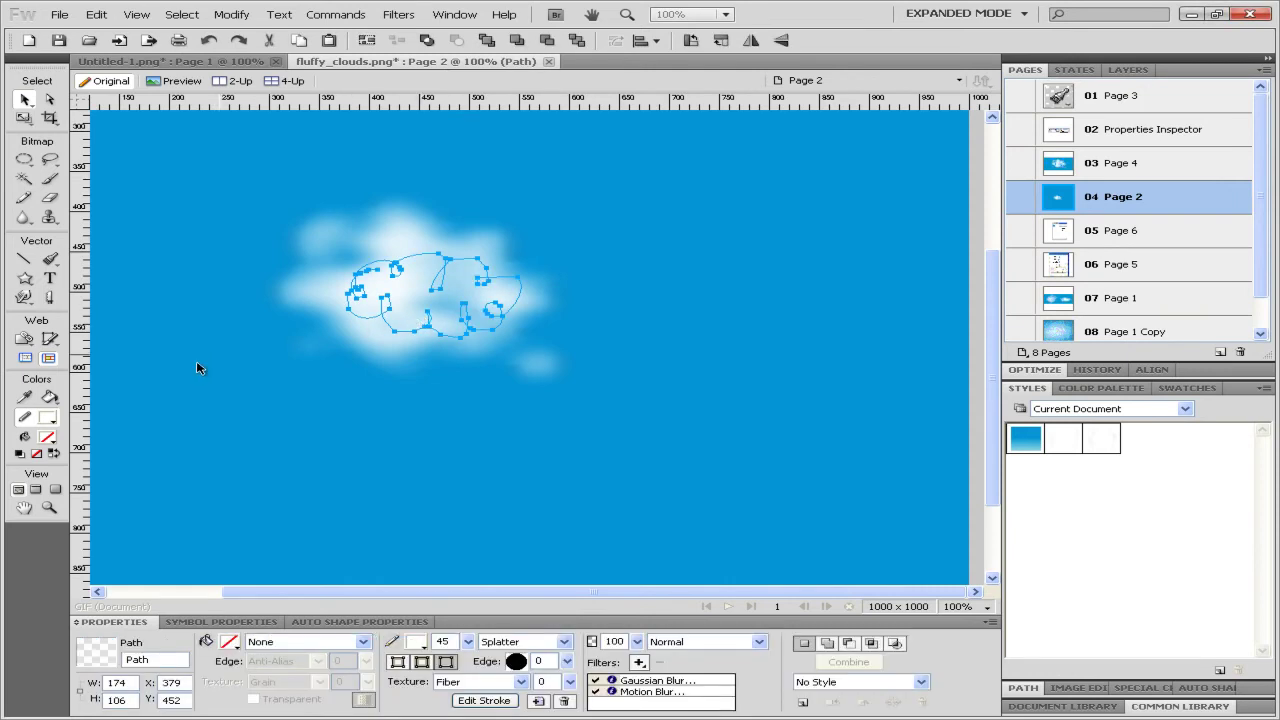
pyautogui.click(50, 418)
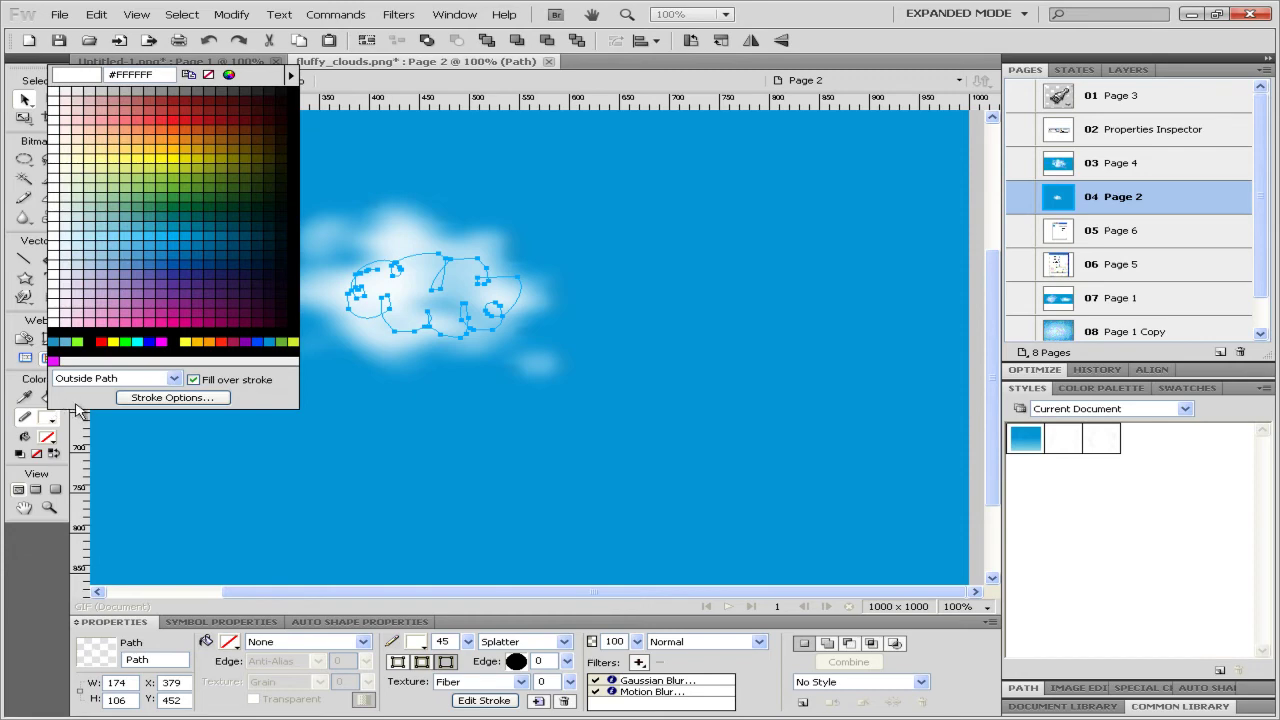
pyautogui.click(160, 398)
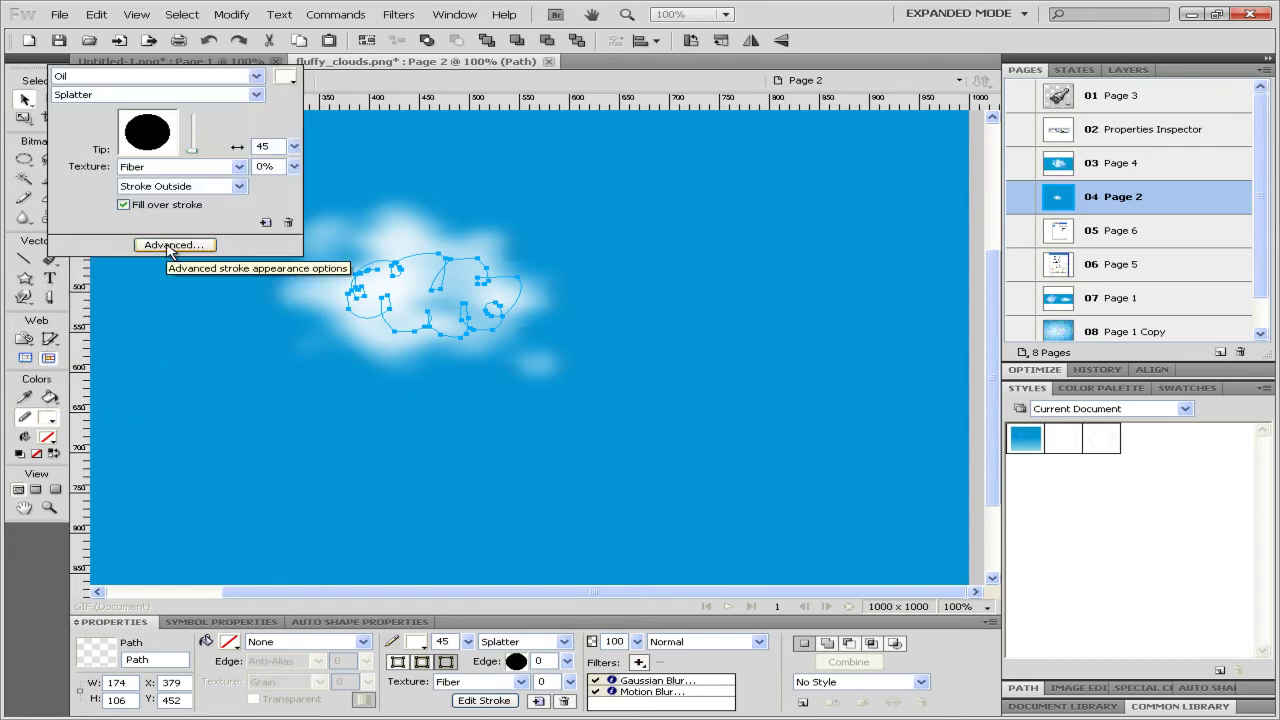
pyautogui.click(171, 245)
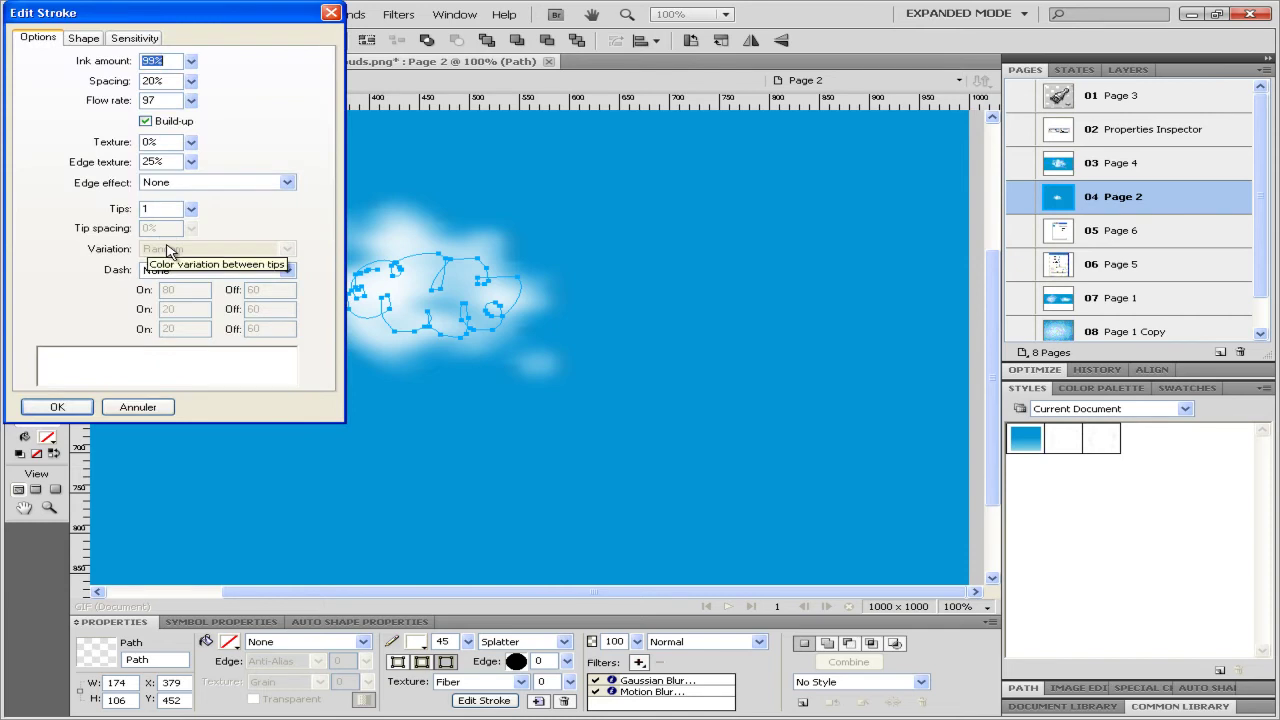
pyautogui.click(120, 407)
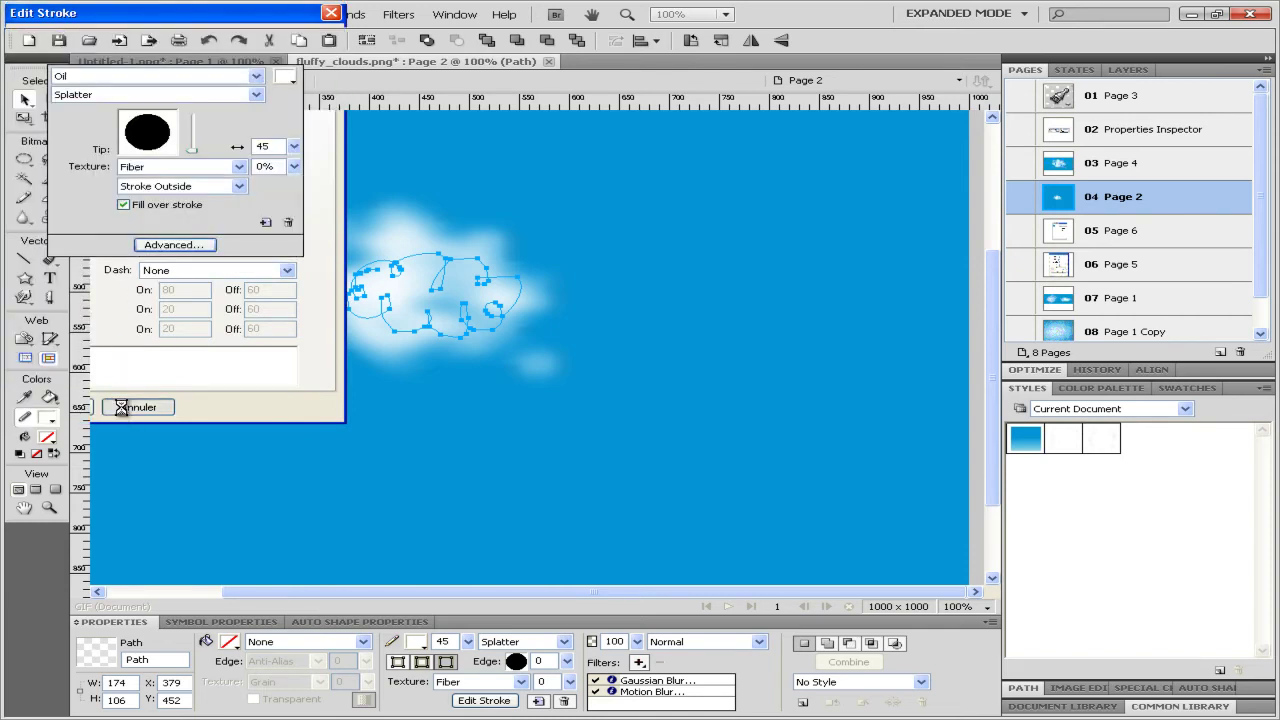
# Step: In Edit Stroke, set spacing 28%, flow rate 86, three tips at 120% spacing, edge effect None
pyautogui.click(187, 330)
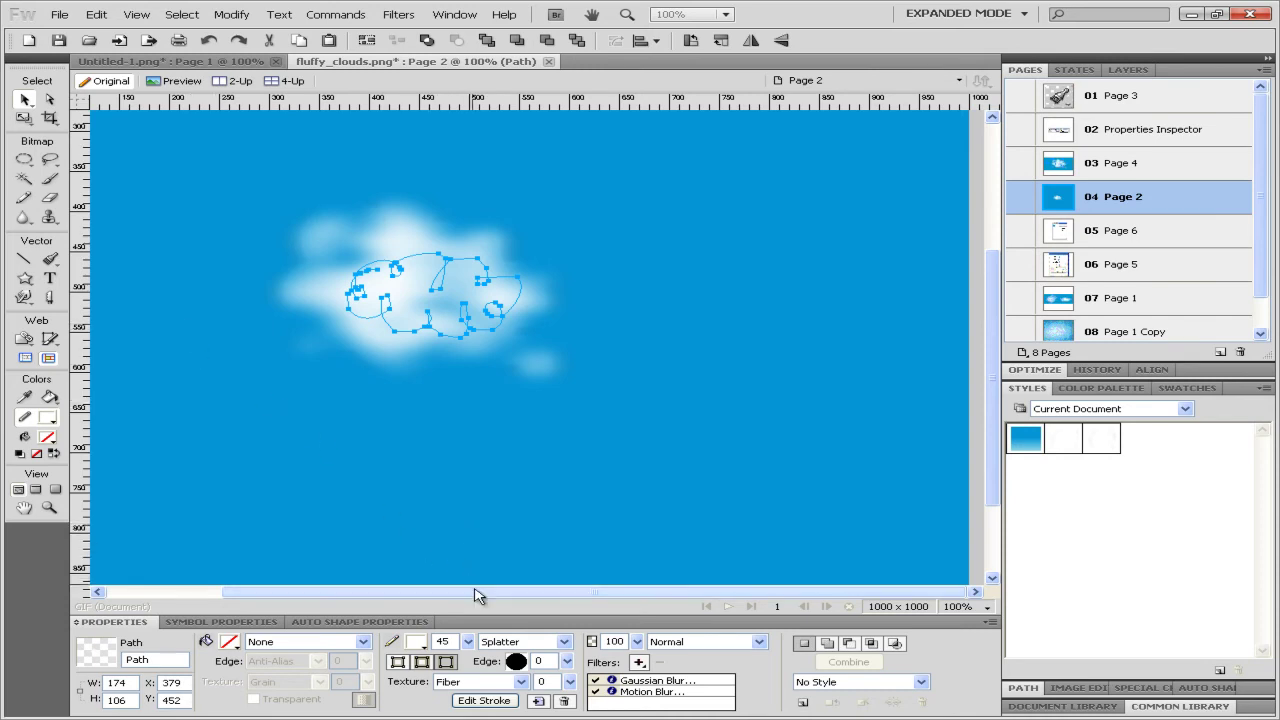
pyautogui.click(478, 703)
pyautogui.moveTo(629, 167); pyautogui.dragTo(743, 150)
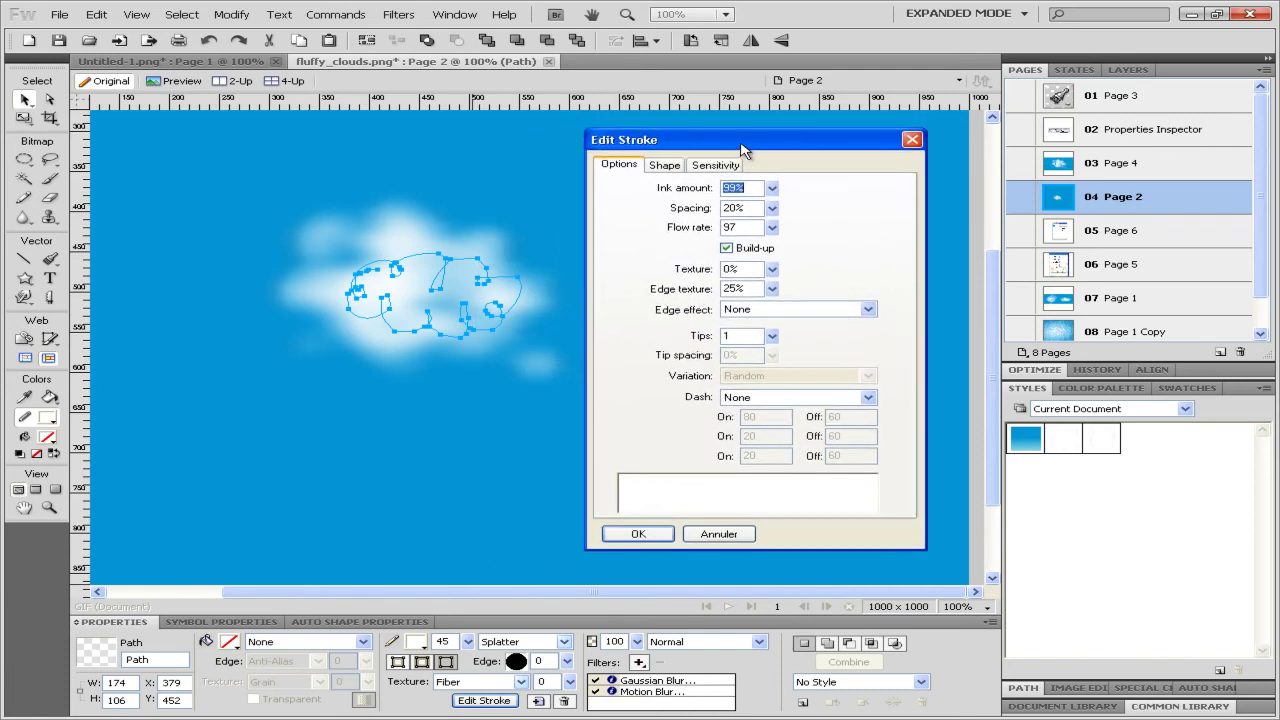
pyautogui.moveTo(772, 207); pyautogui.dragTo(776, 246)
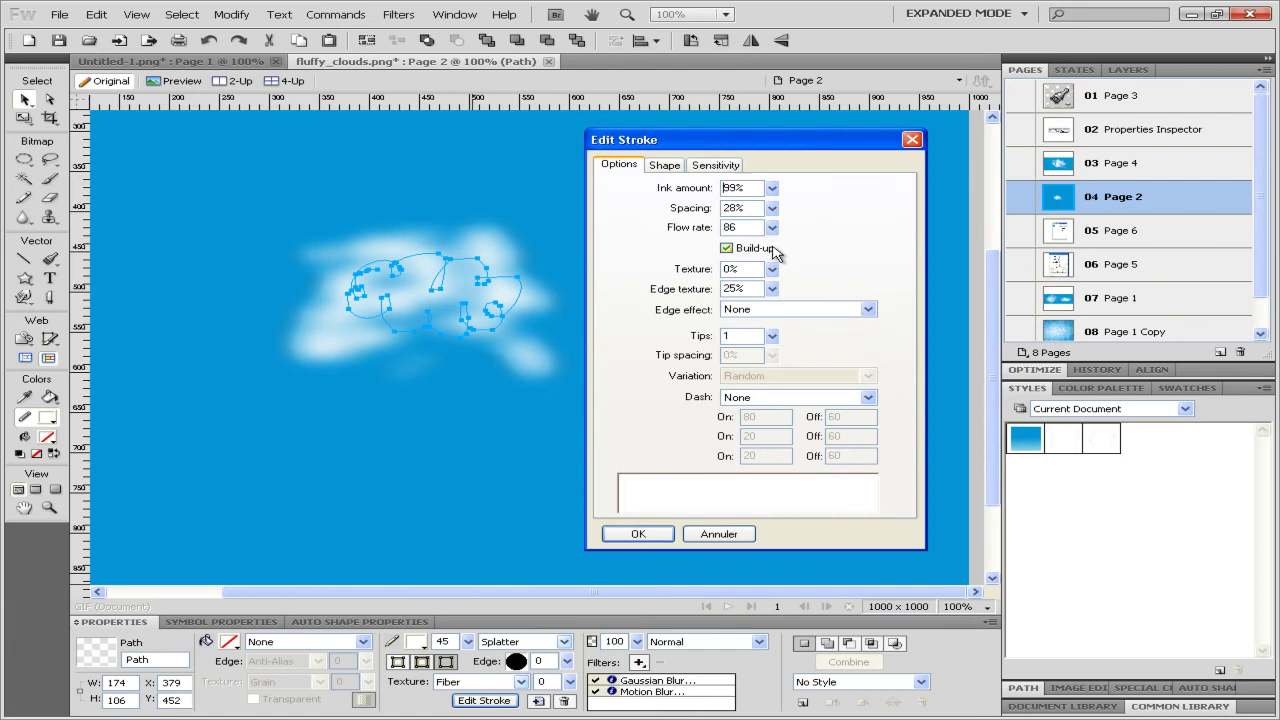
pyautogui.click(774, 337)
pyautogui.moveTo(778, 339); pyautogui.dragTo(778, 332)
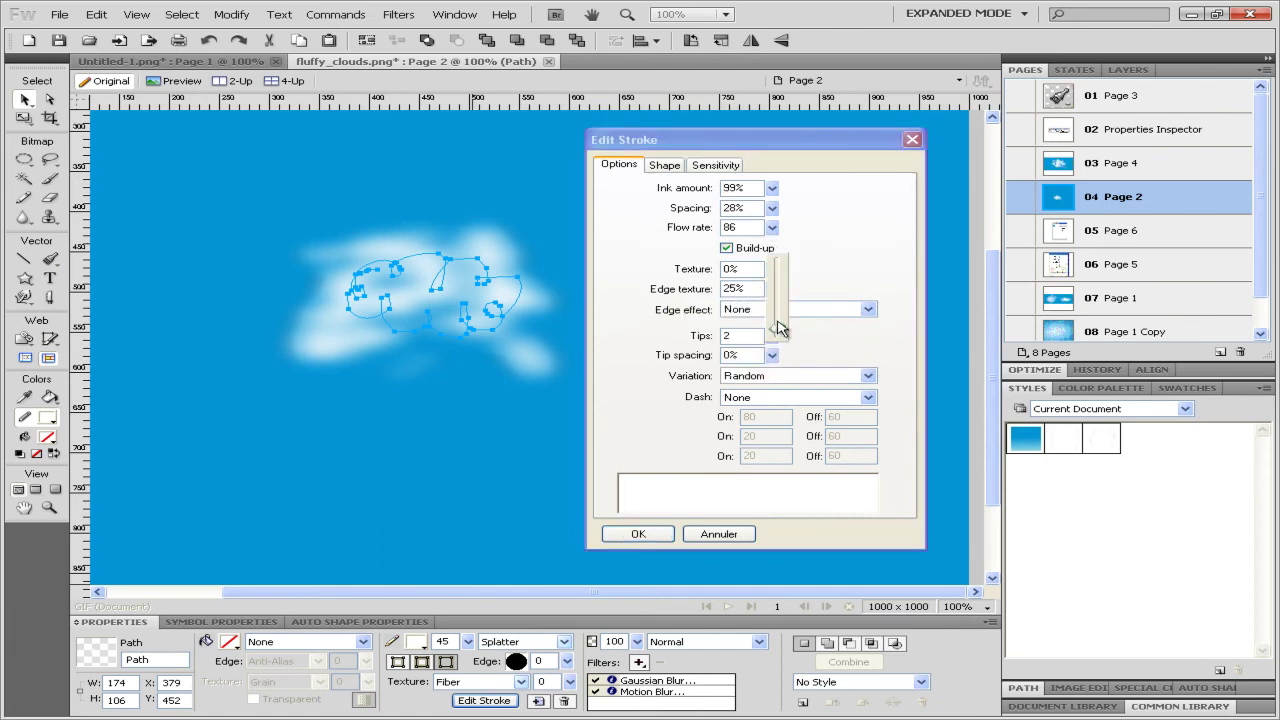
pyautogui.click(780, 312)
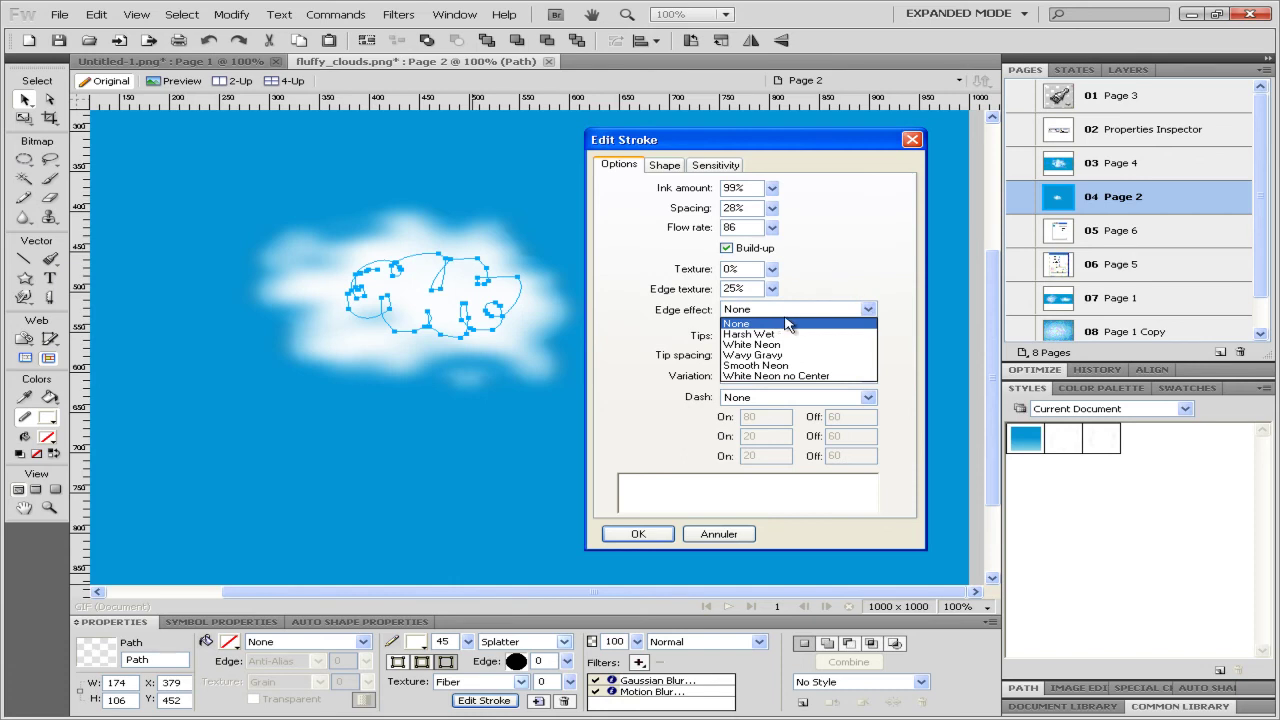
pyautogui.click(818, 288)
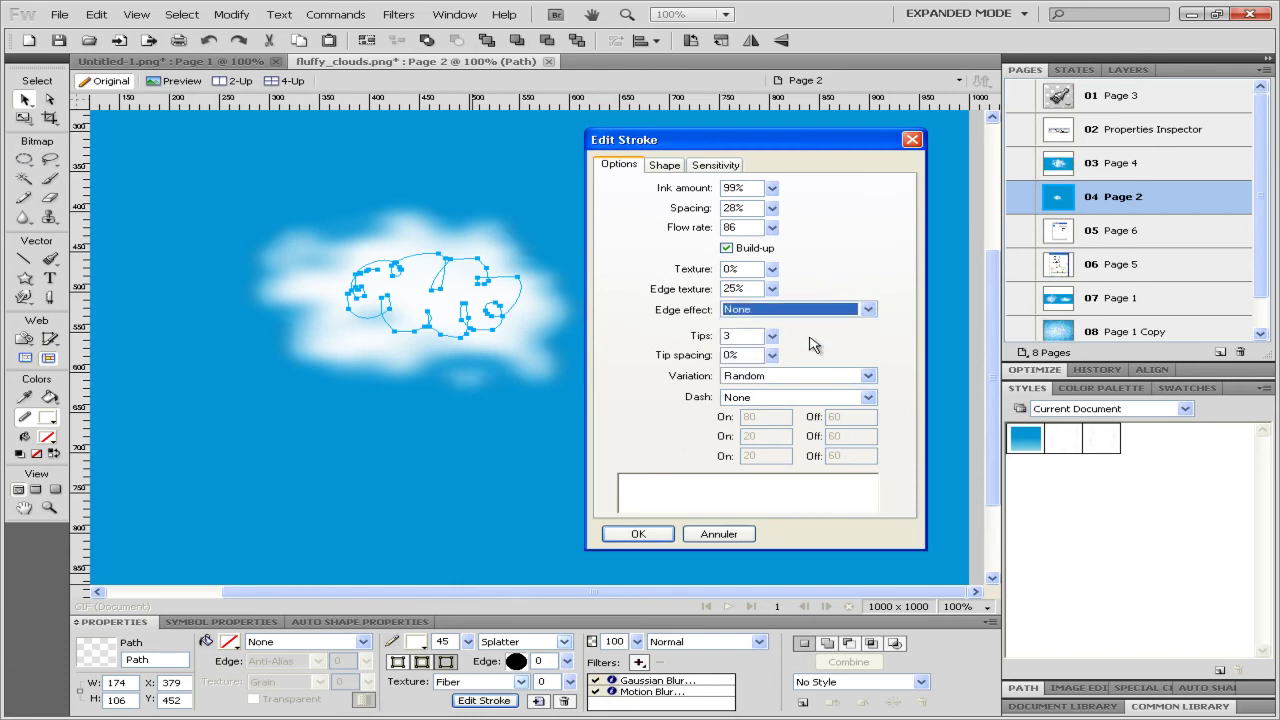
pyautogui.moveTo(772, 356); pyautogui.dragTo(777, 351)
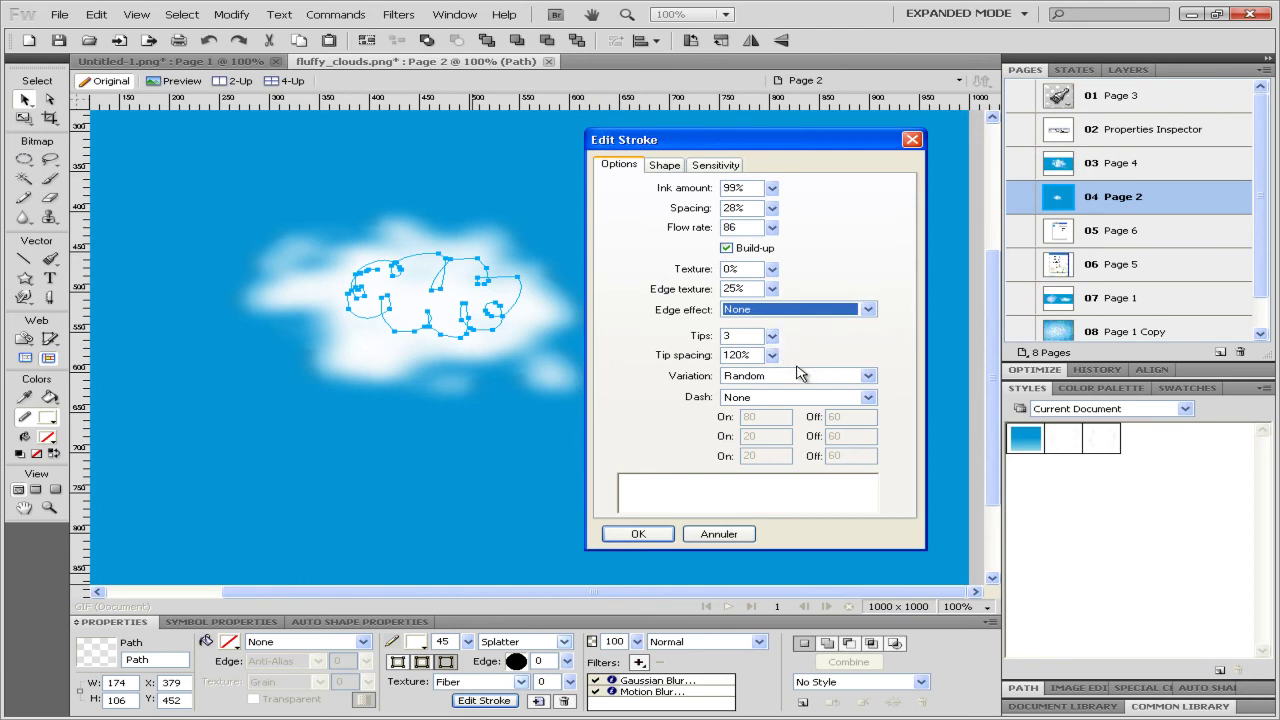
# Step: Set the brush tip to size 32 with edge 33, then select Scatter under stroke sensitivity
pyautogui.click(667, 168)
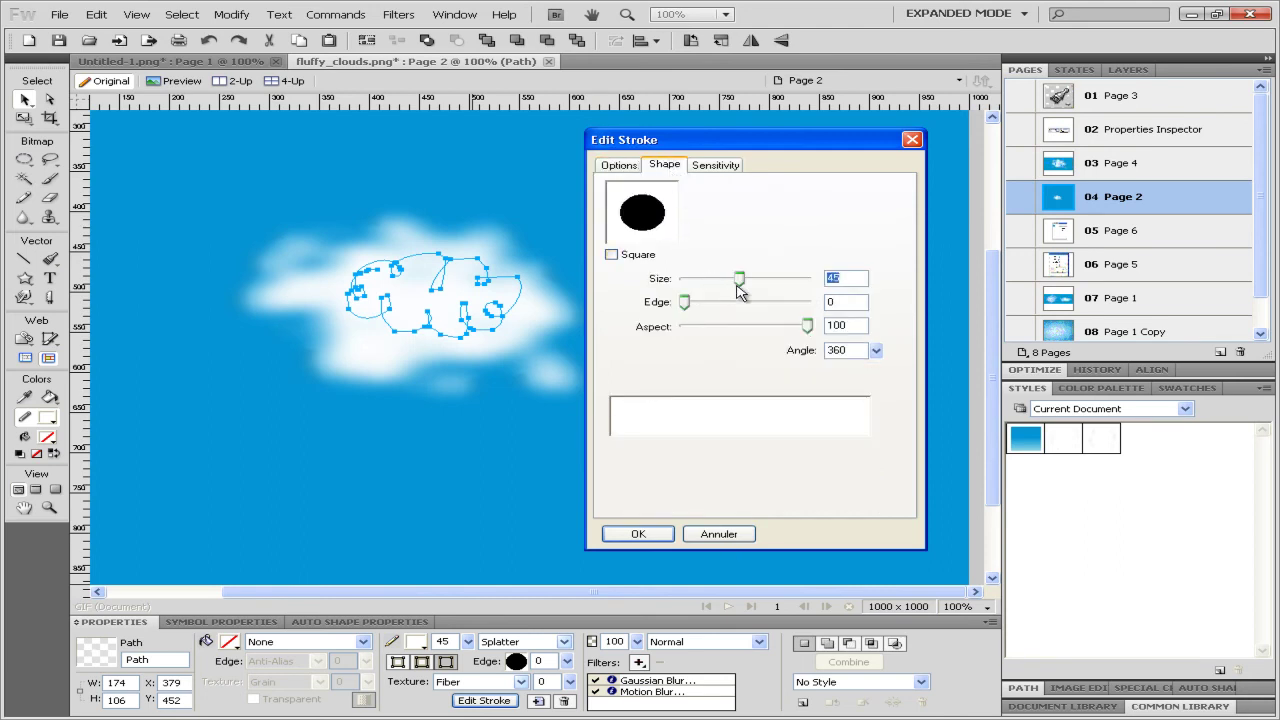
pyautogui.moveTo(738, 280); pyautogui.dragTo(725, 303)
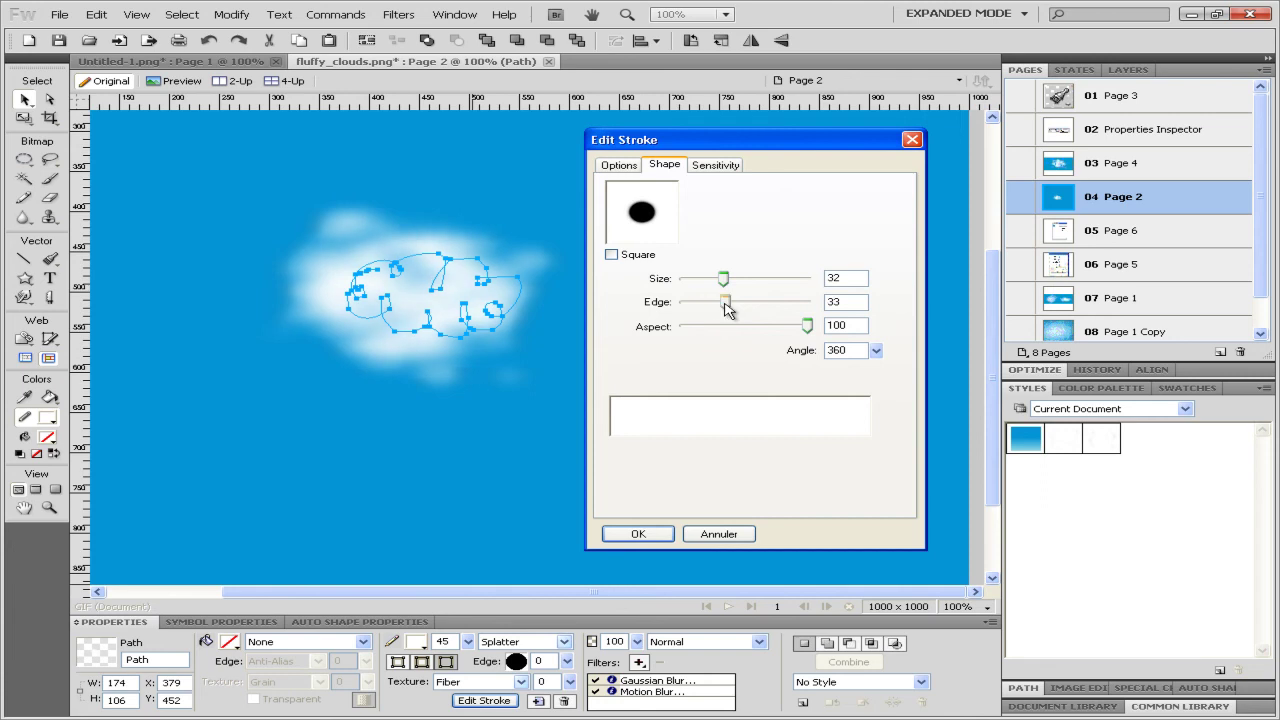
pyautogui.click(716, 165)
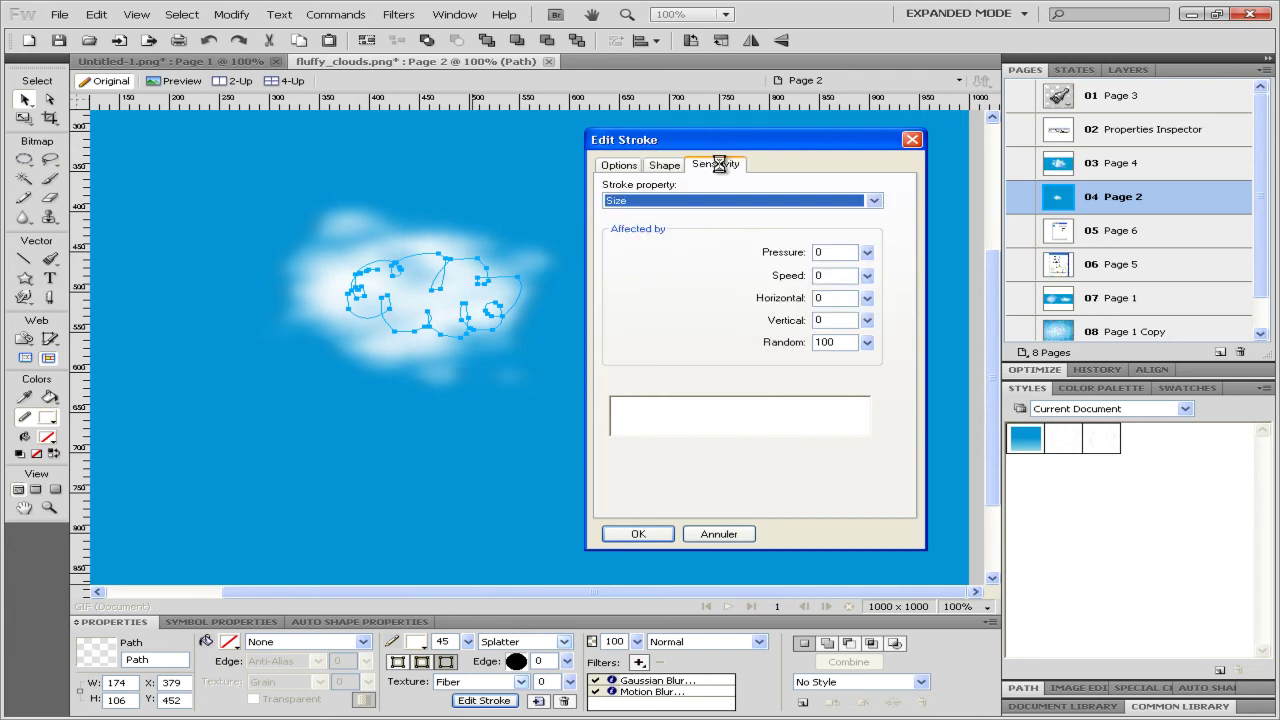
pyautogui.click(875, 201)
pyautogui.click(850, 246)
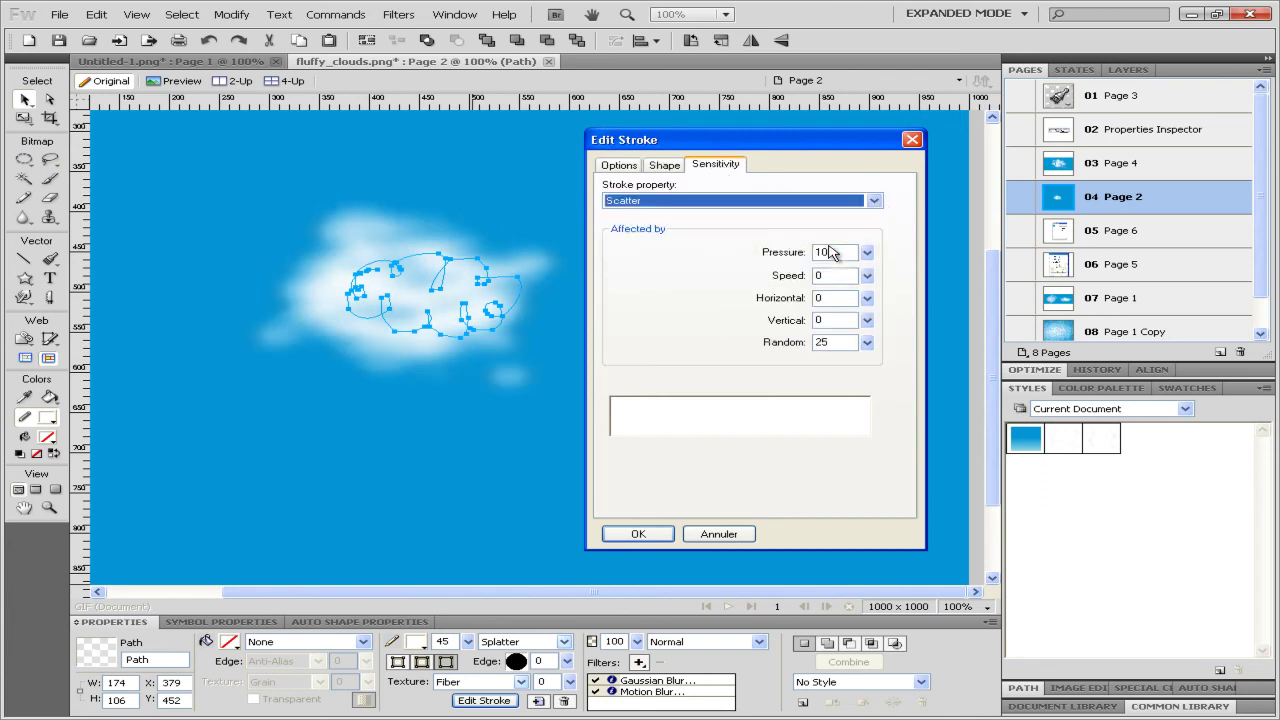